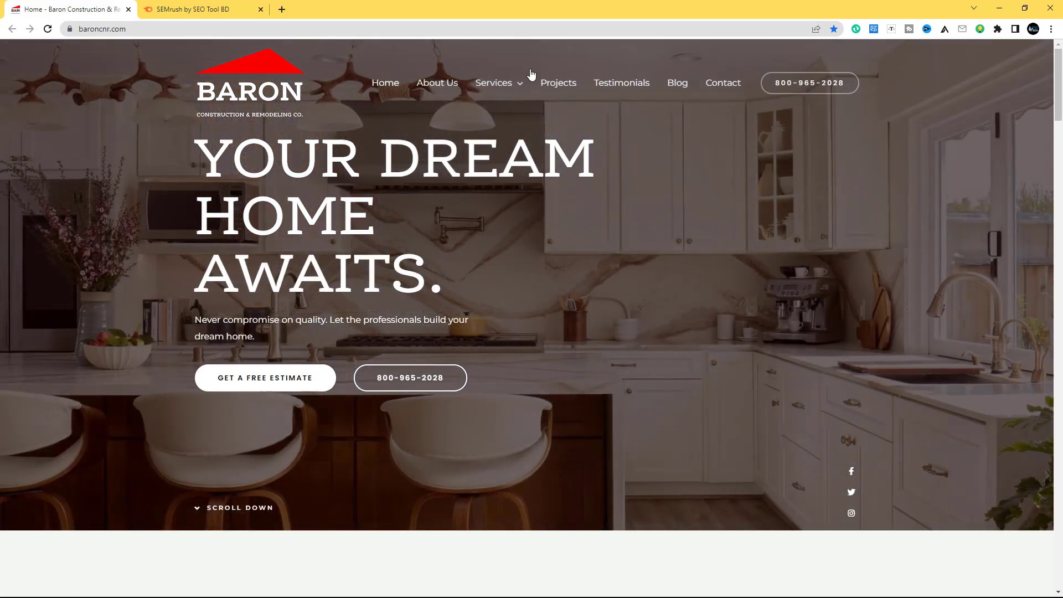
Go to drive.google.com in a new browser tab and create a blank Google Sheets spreadsheet.
mouse_move(518, 87)
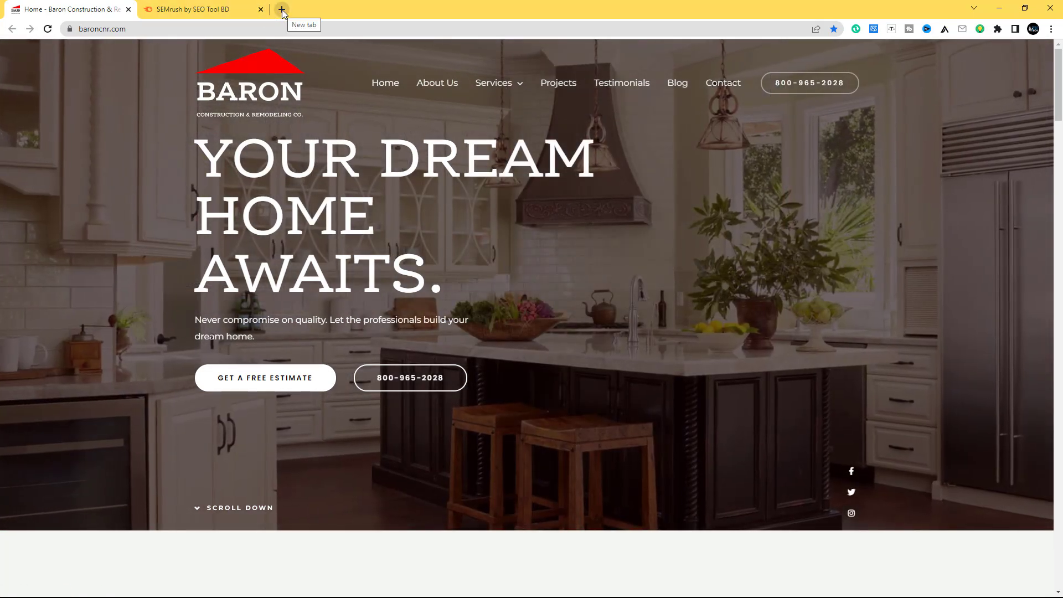
click(282, 9)
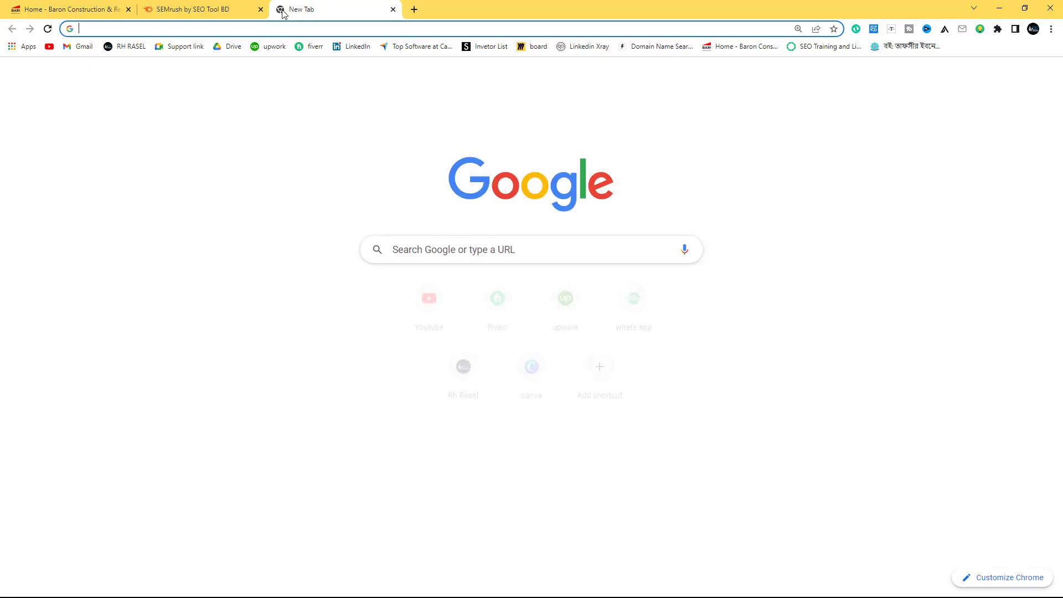
text(drive.google.com)
key(Return)
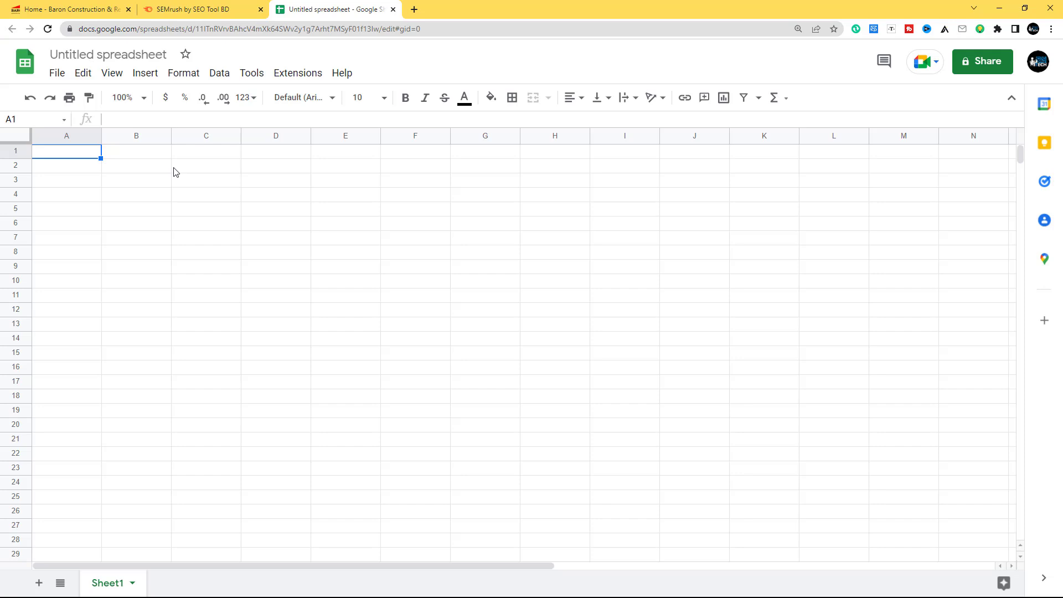
key(ctrl+plus)
key(ctrl+plus)
key(ctrl+plus)
key(ctrl+plus)
key(ctrl+plus)
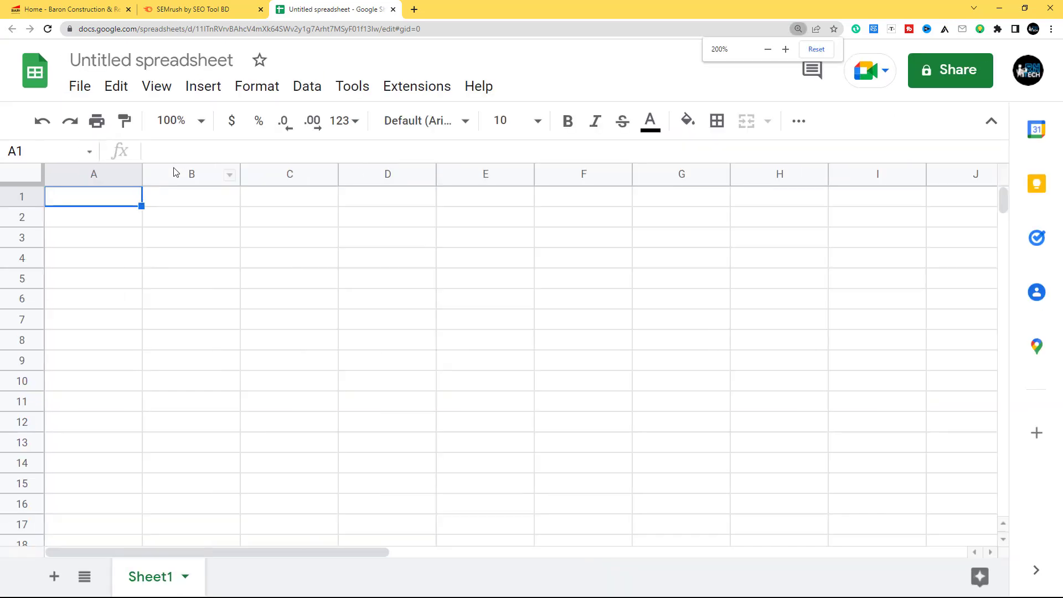
click(537, 271)
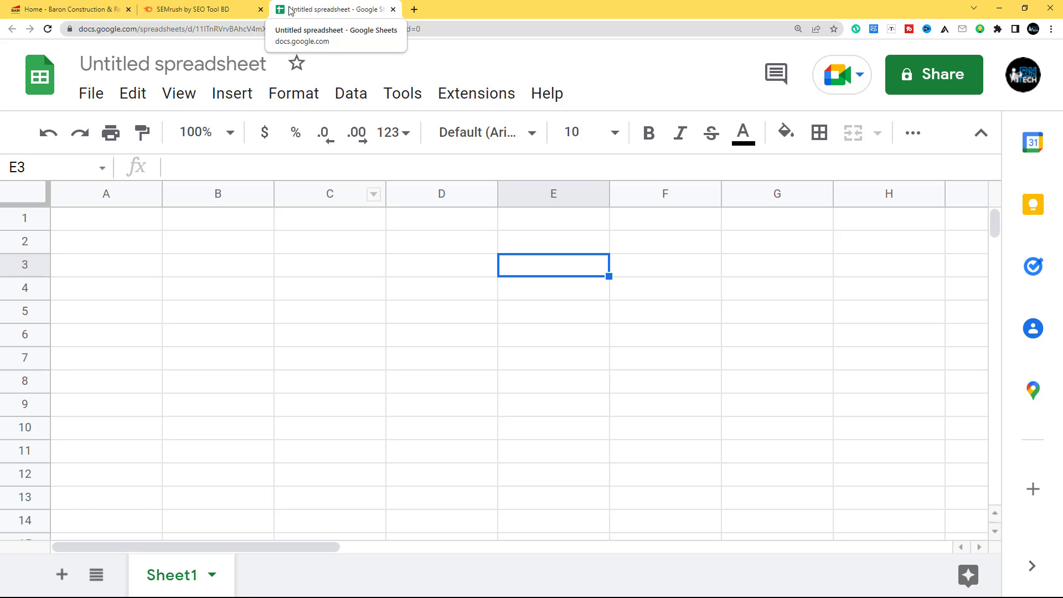
Rename the untitled spreadsheet as baron, after the company shown on the Baron Construction website.
click(83, 8)
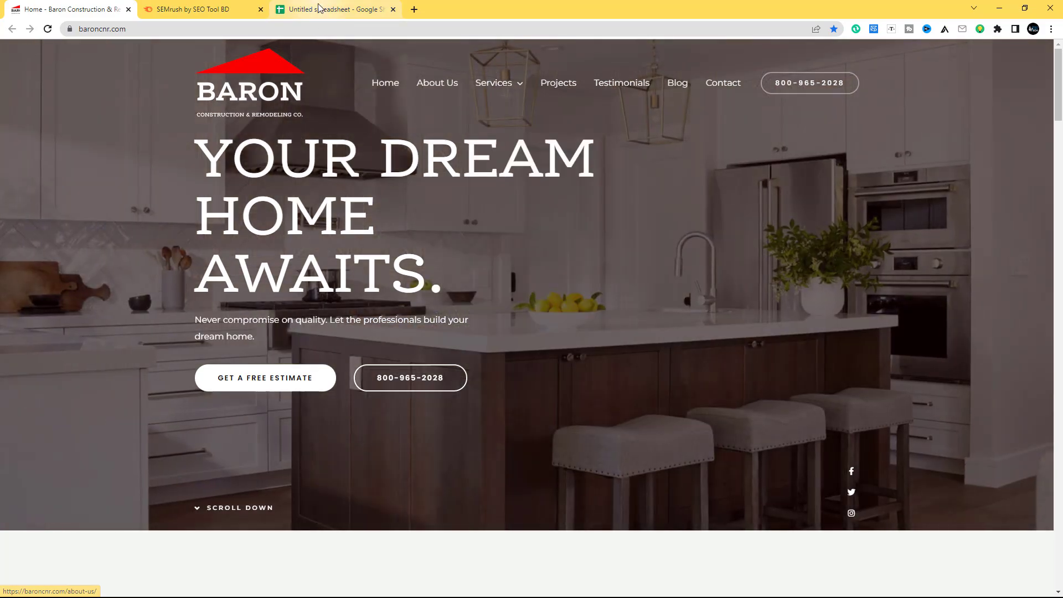
click(317, 10)
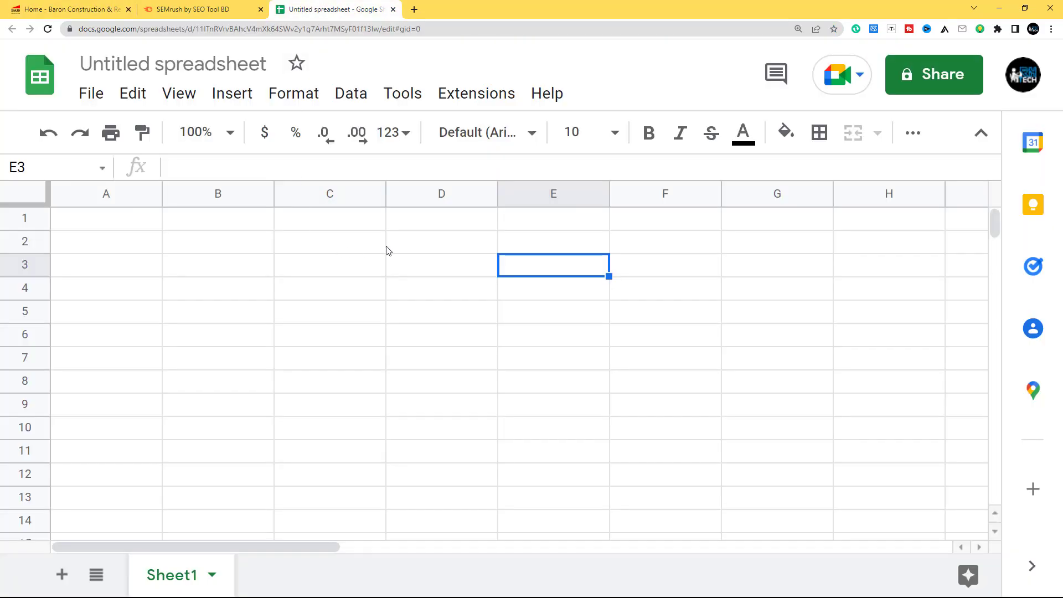
click(66, 9)
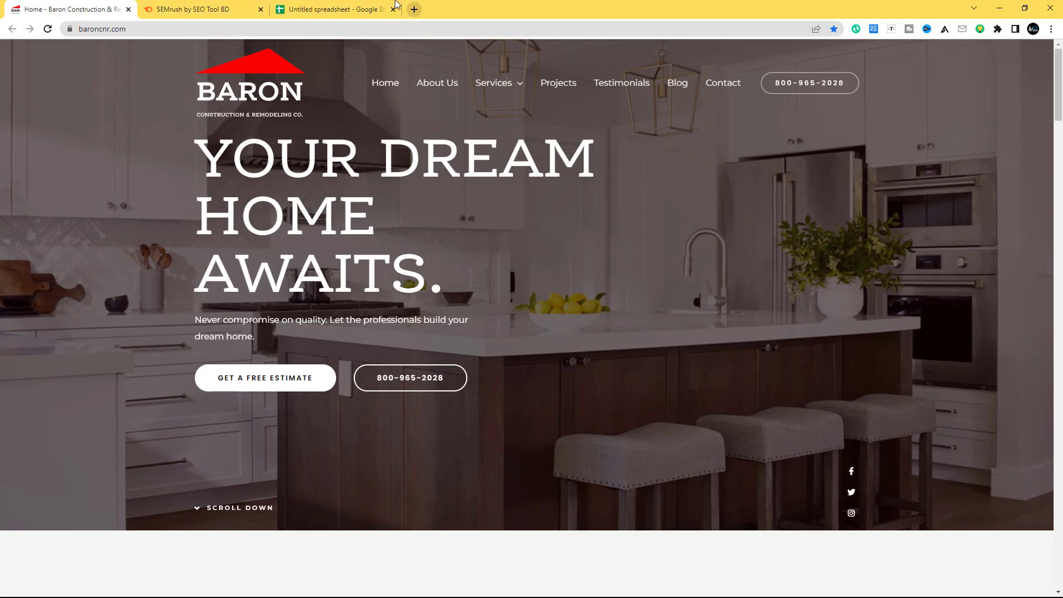
click(353, 8)
click(147, 68)
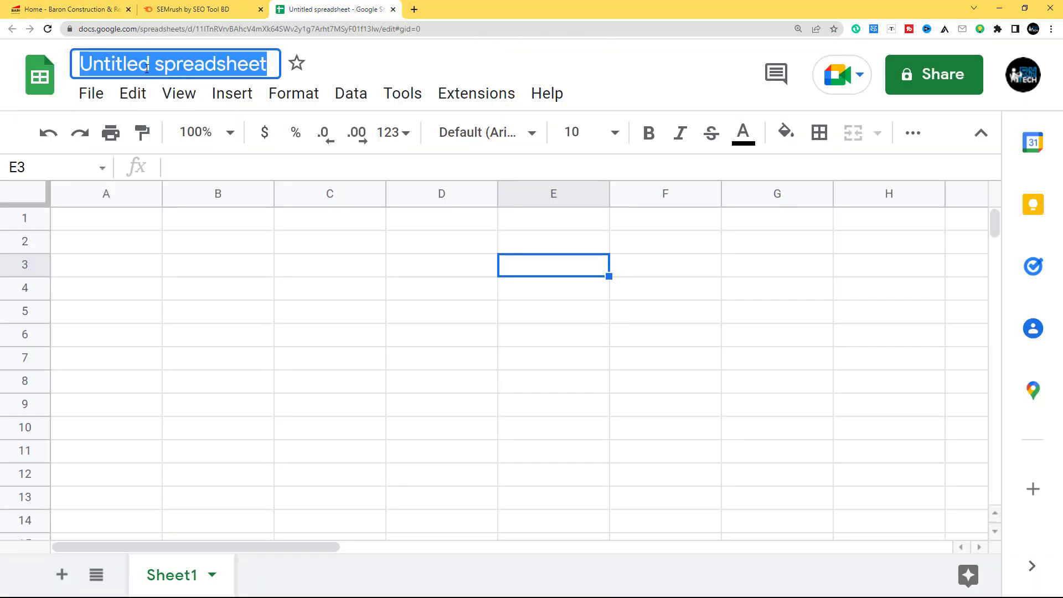
text(baron)
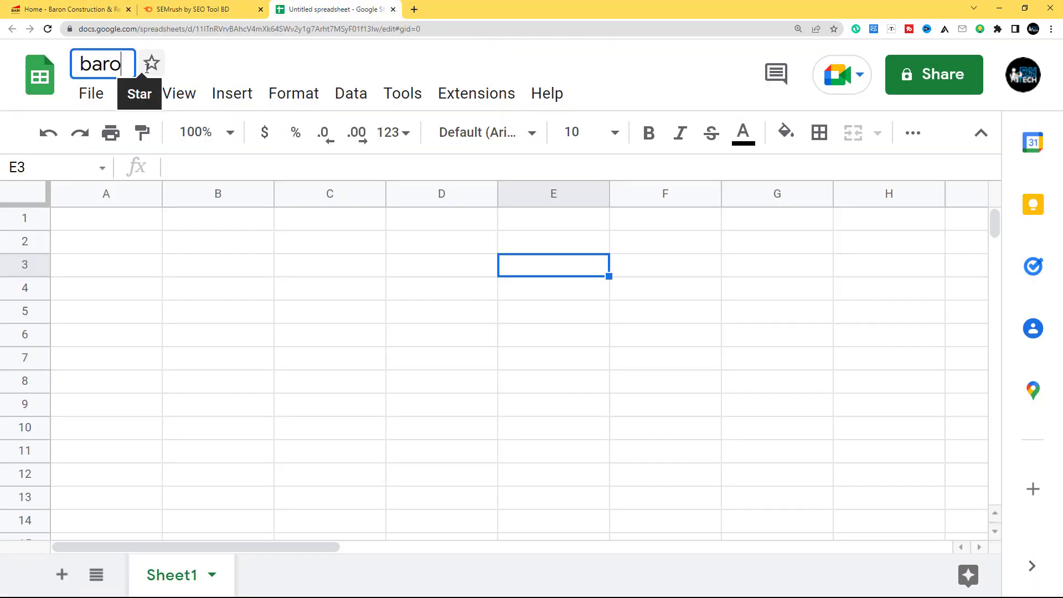
click(209, 367)
Enter the company name Baron in cell D2.
click(427, 241)
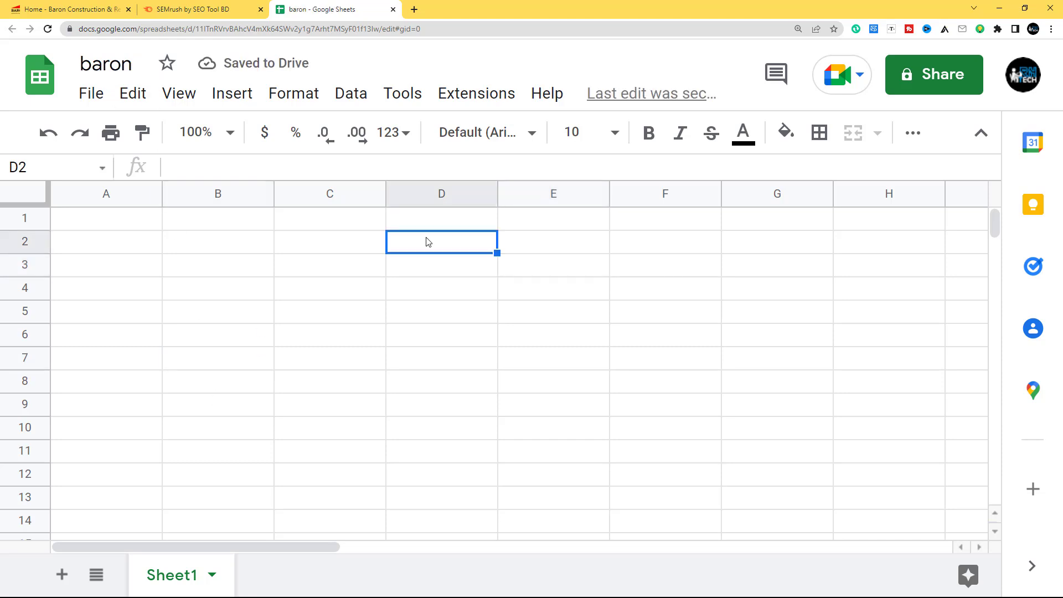
text(Baro)
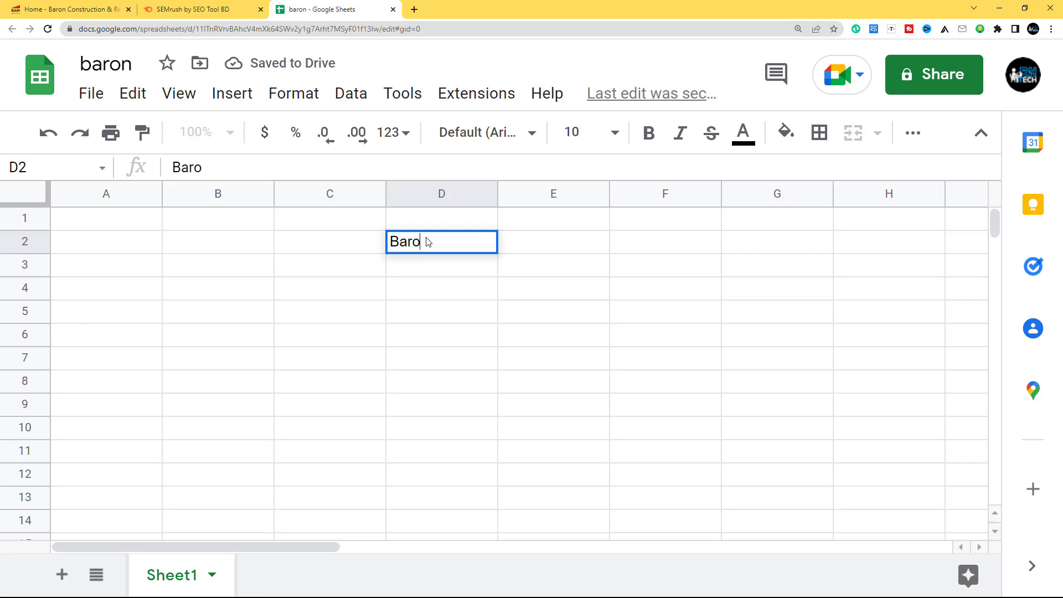
text(n)
key(Return)
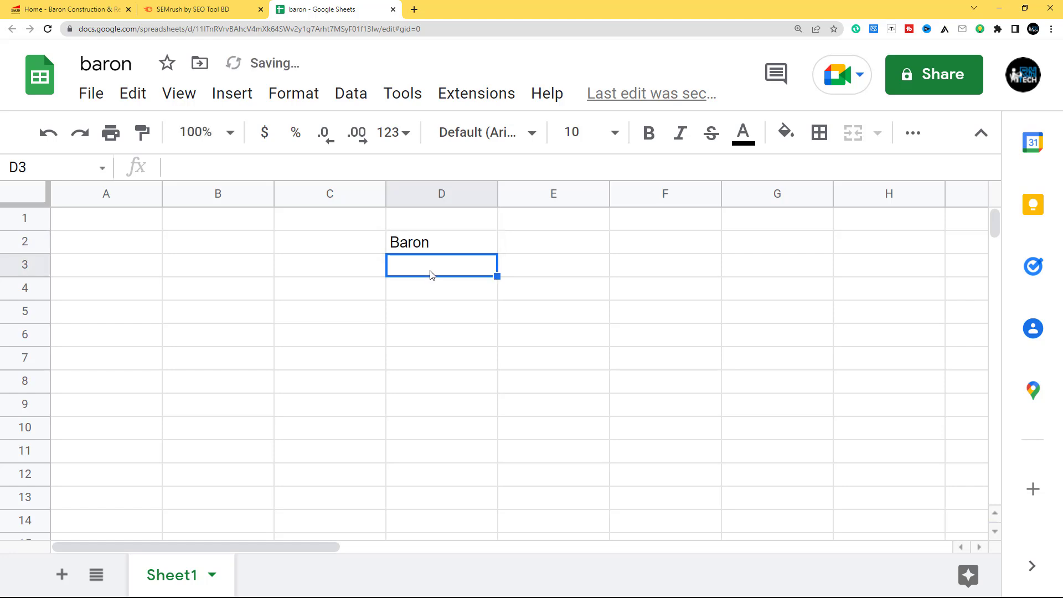
Enter "Location: California USA" in cell D3, checking the company address in the footer of the Baron website.
text(Location:)
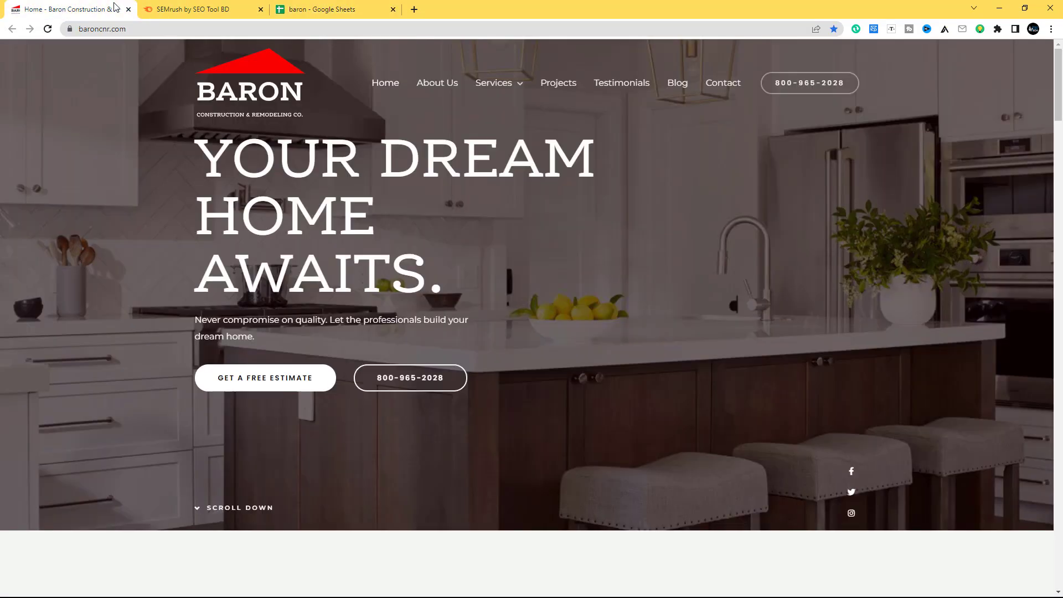
click(105, 9)
drag(1062, 93, 1062, 570)
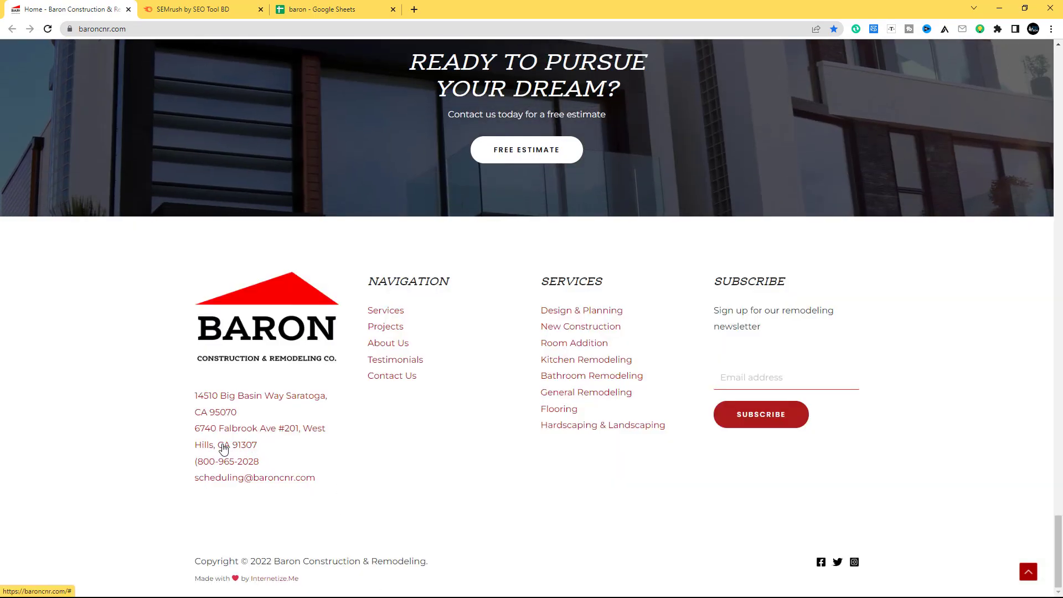
click(338, 7)
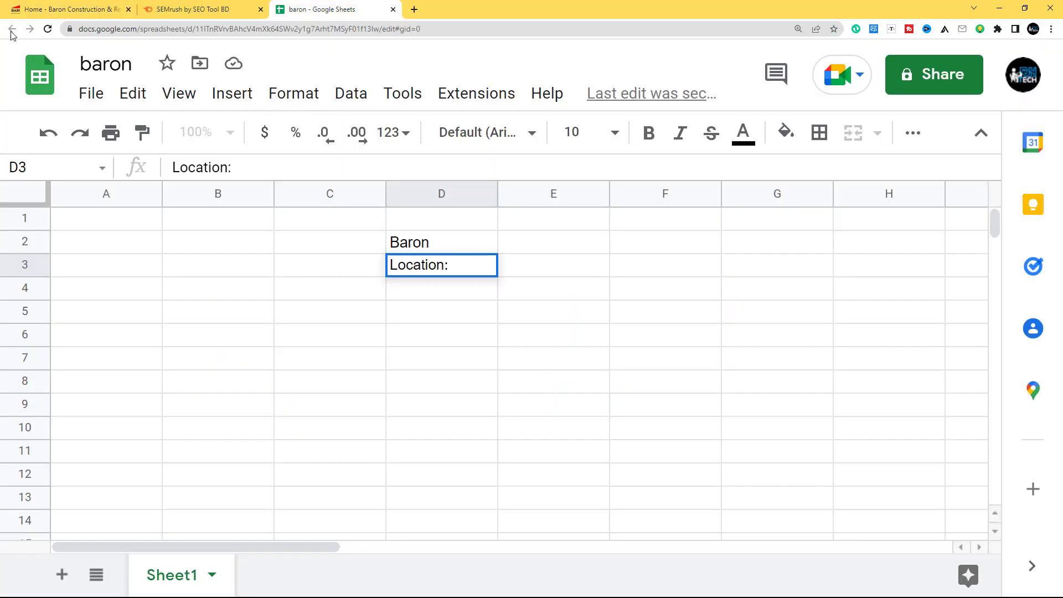
click(78, 10)
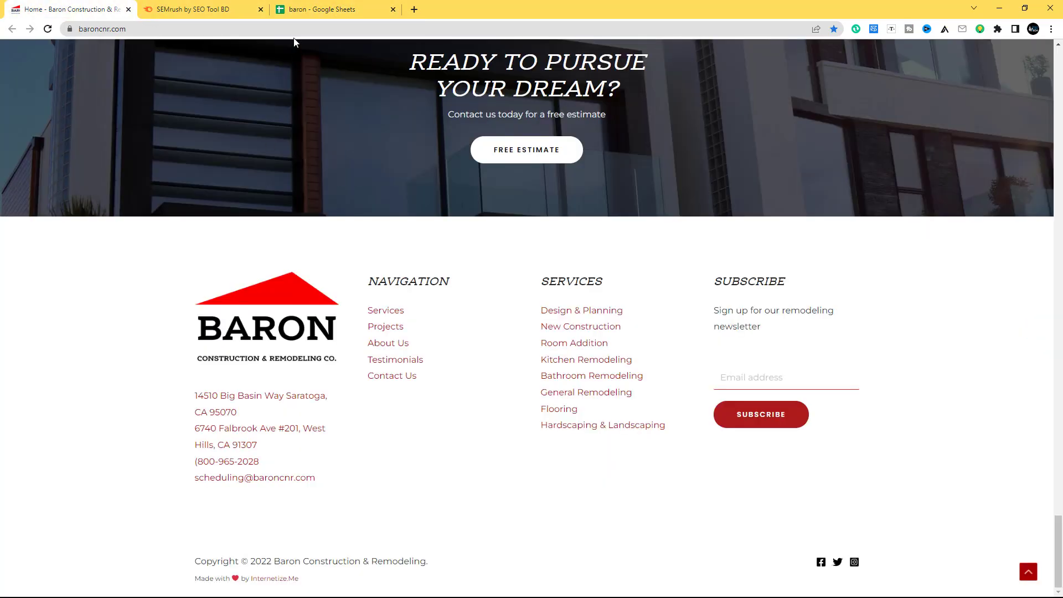
click(326, 11)
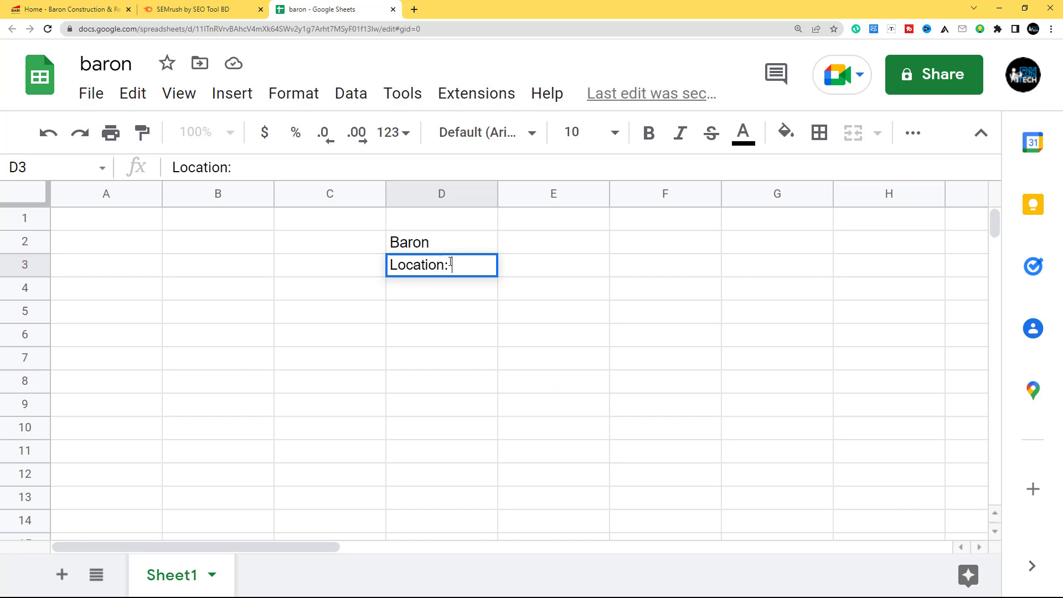
text(California USA)
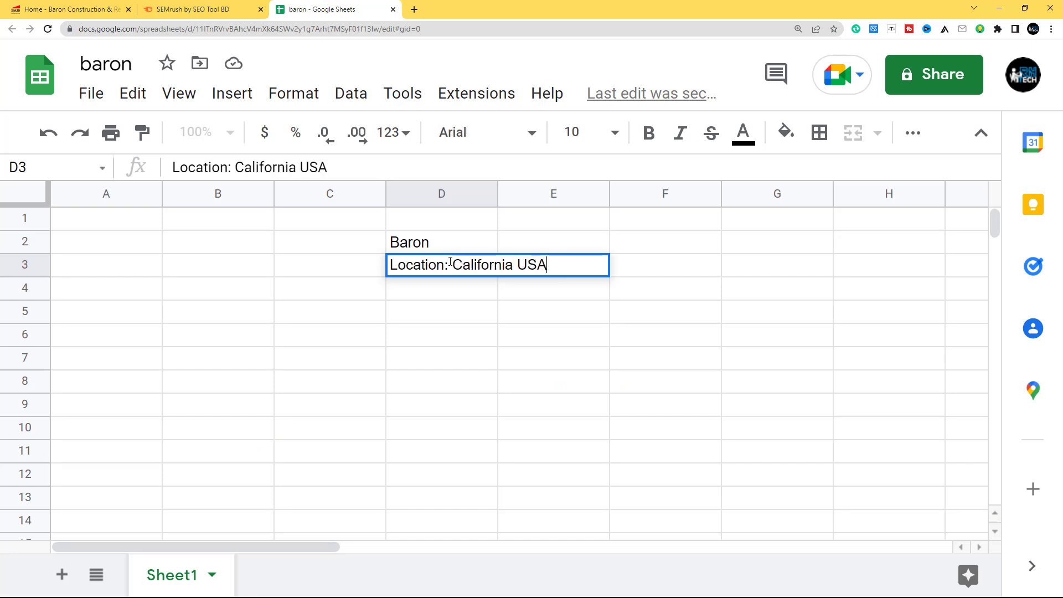
click(554, 334)
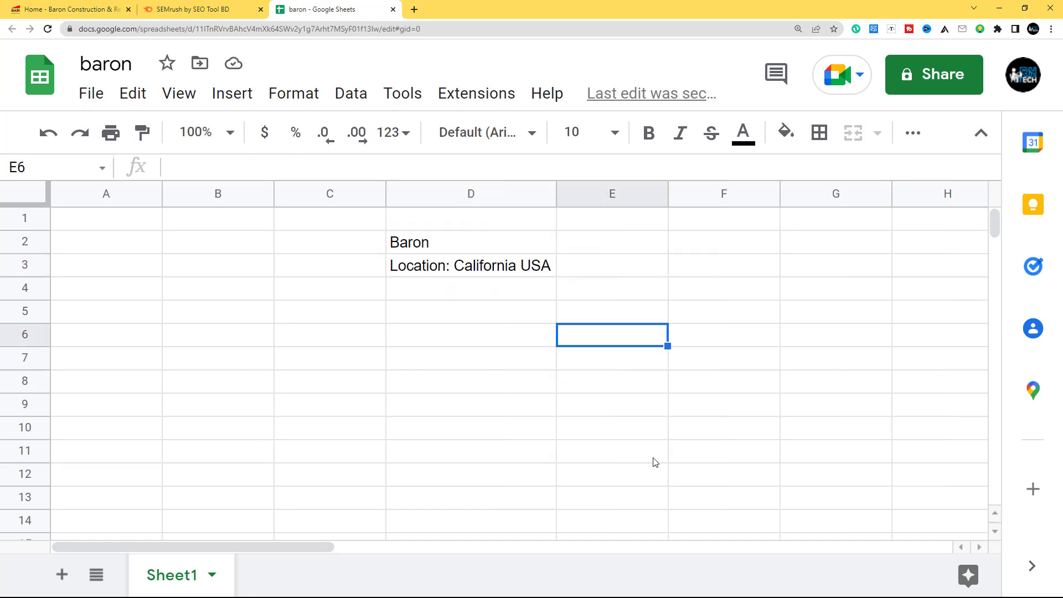
Check the services listed on the Baron website and enter "Room adding" as a heading in cell A5.
click(66, 9)
mouse_move(515, 98)
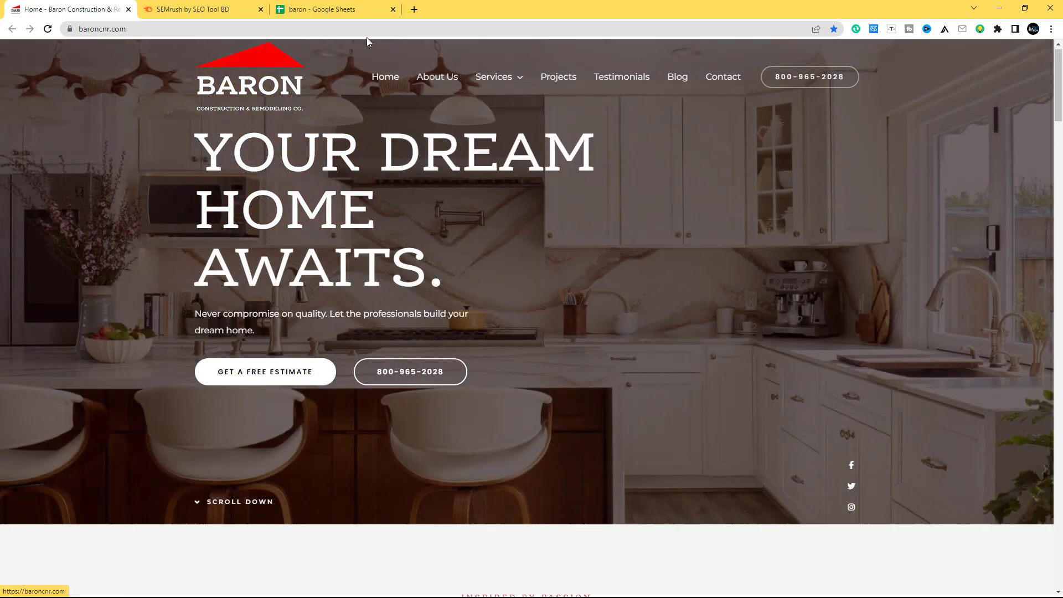
click(325, 12)
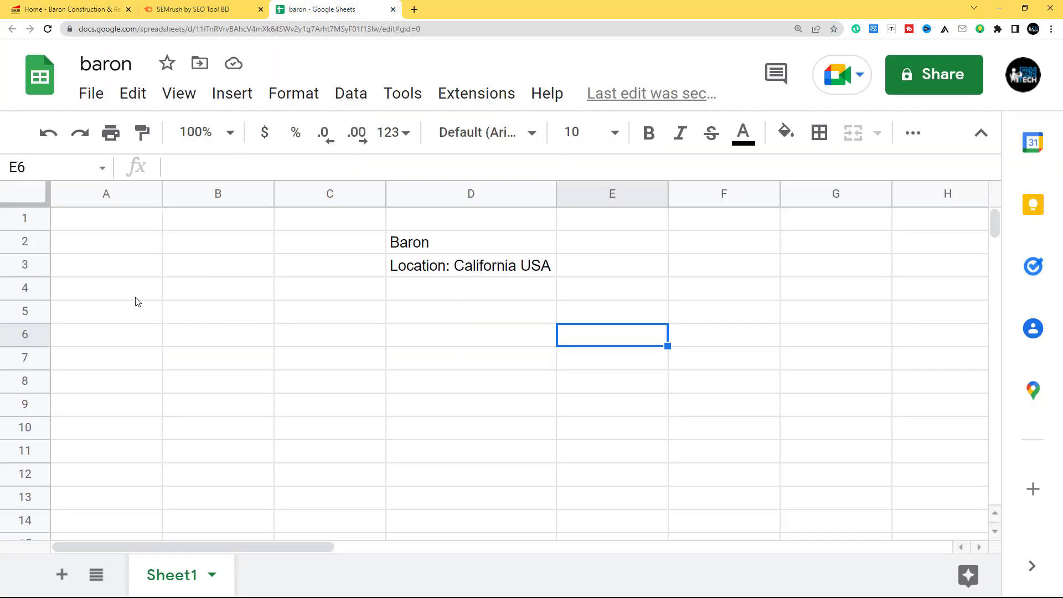
click(123, 321)
text(Room adding)
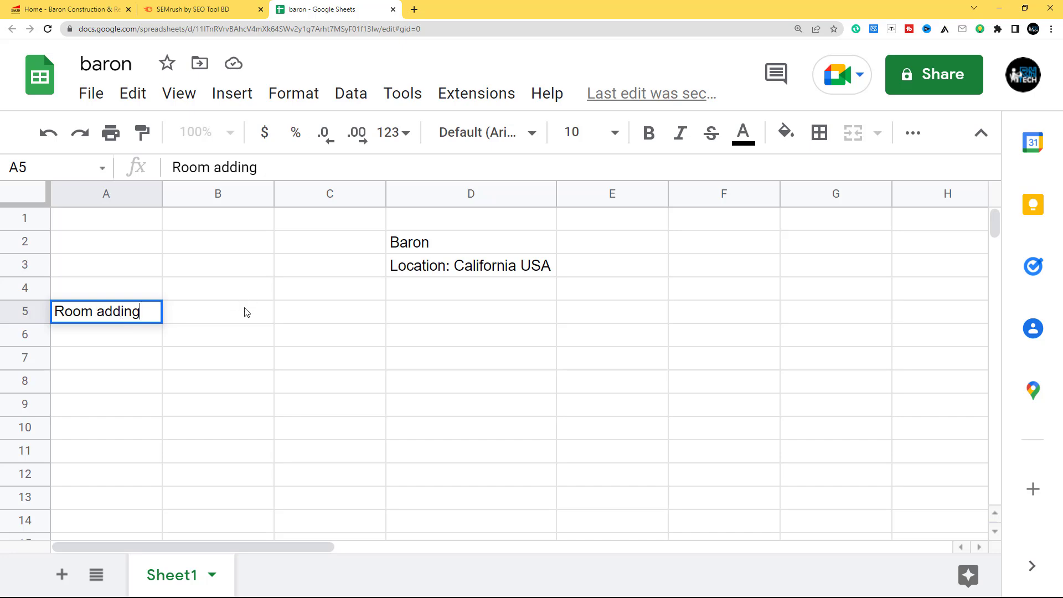
click(247, 312)
Look up another service on the Baron website and enter "Design and Planning" in cell B5.
click(69, 10)
mouse_move(490, 73)
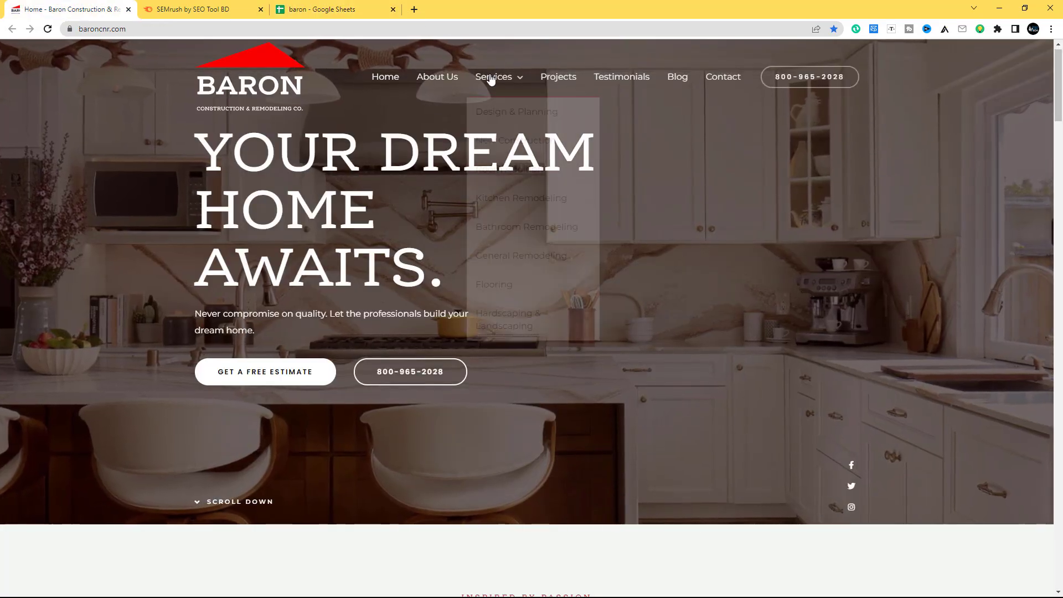
click(344, 9)
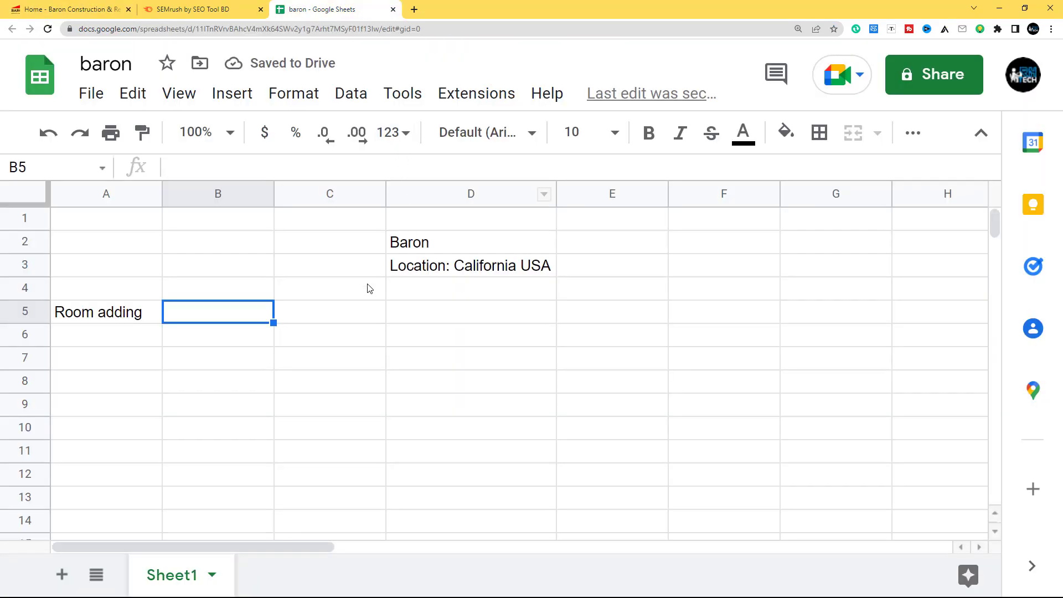
text(Desig)
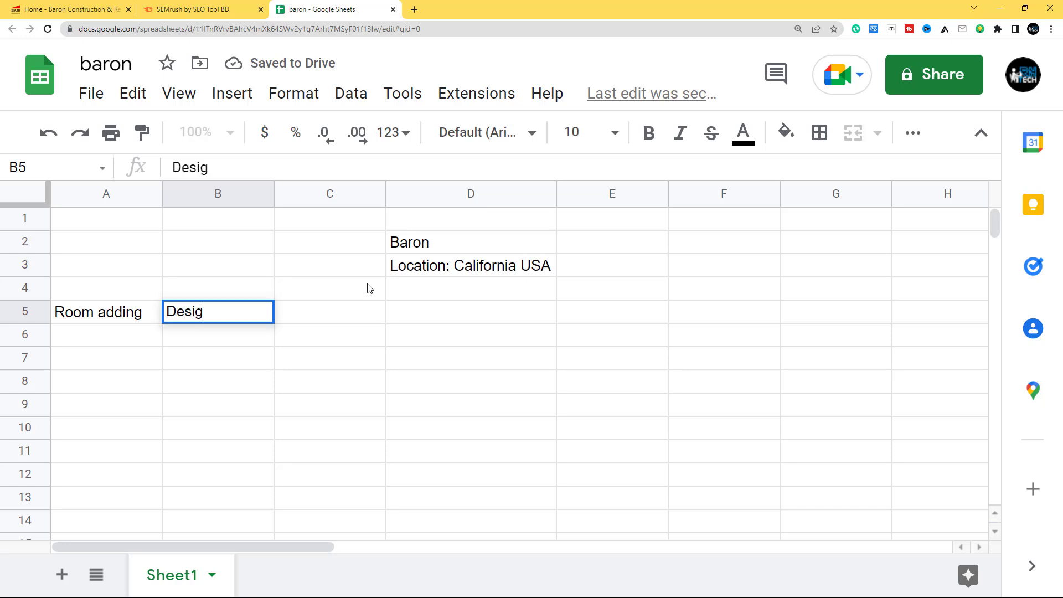
text(n and)
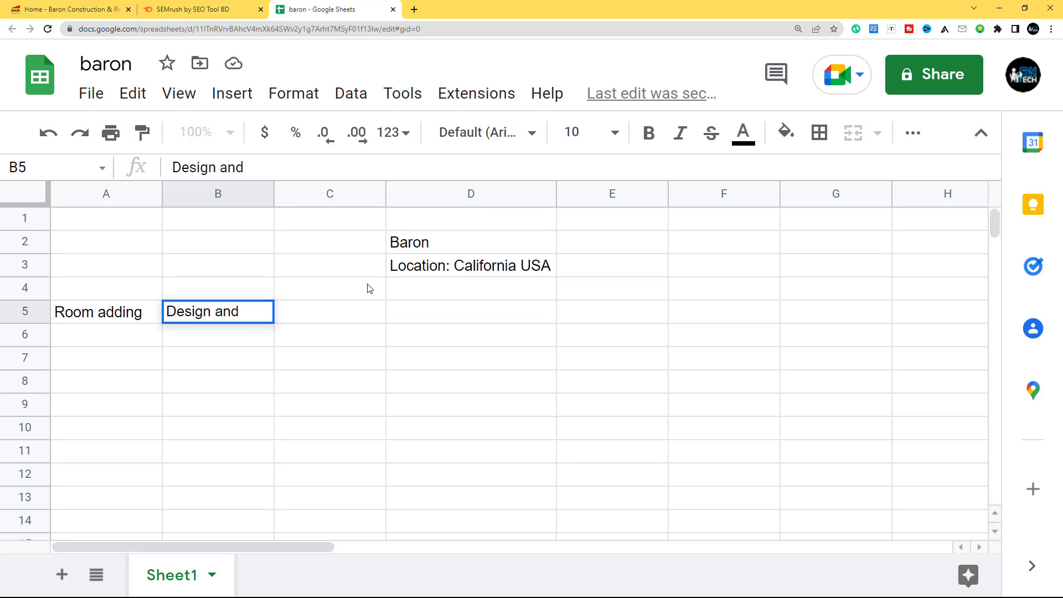
text( Planni)
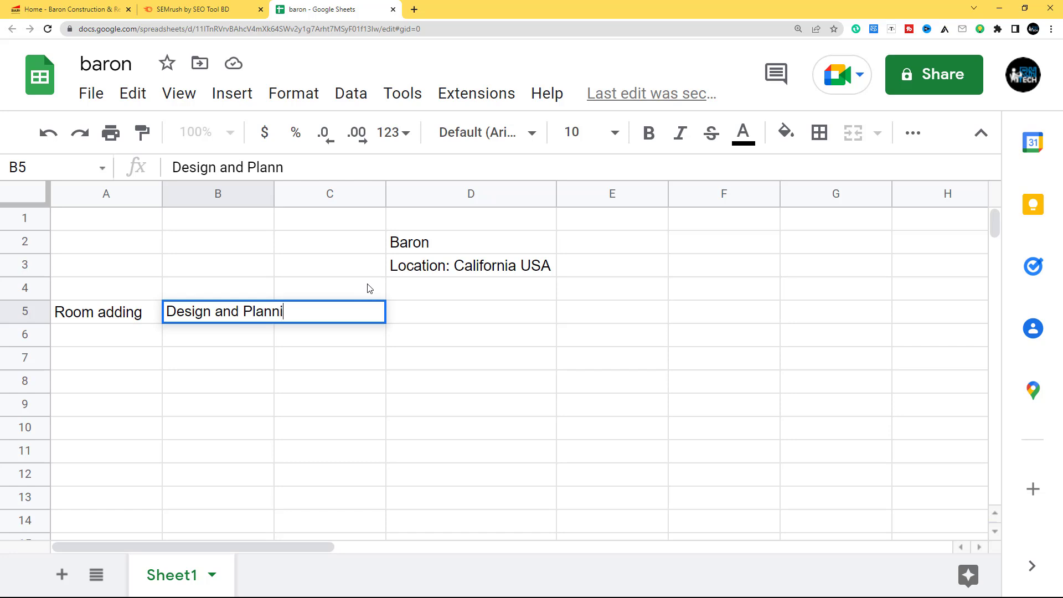
text(ng)
click(343, 334)
Return to the website's service list for another entry and put "New constuction" in cell C5.
click(72, 10)
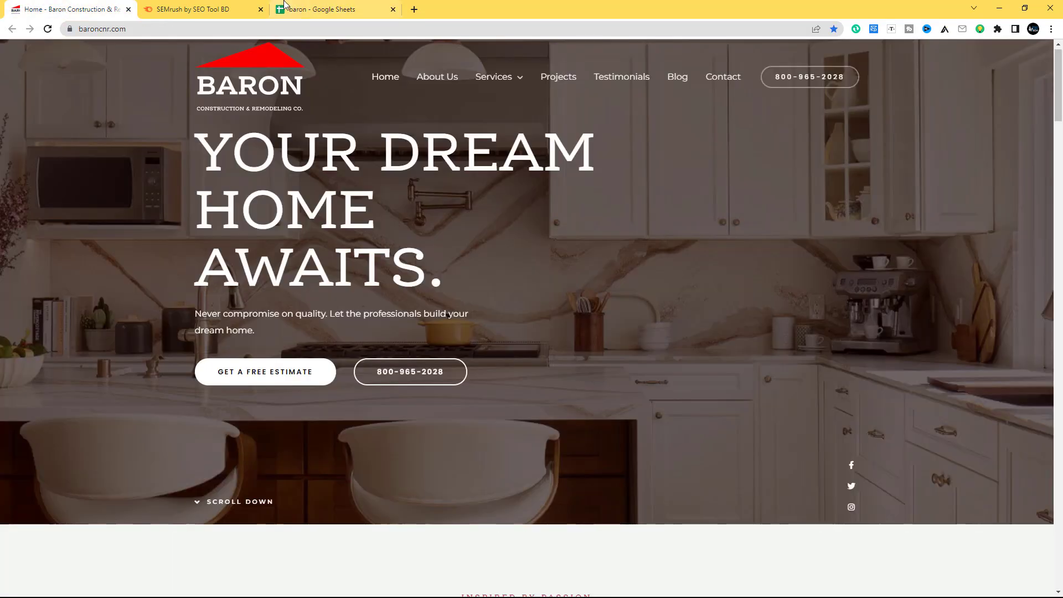
mouse_move(522, 79)
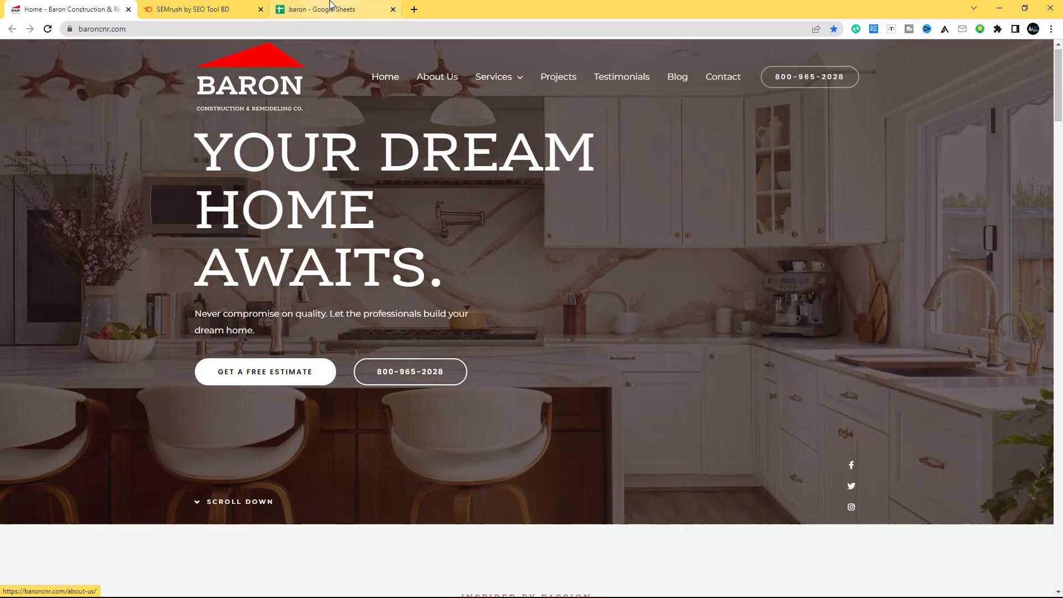
click(321, 9)
click(363, 311)
text(New const)
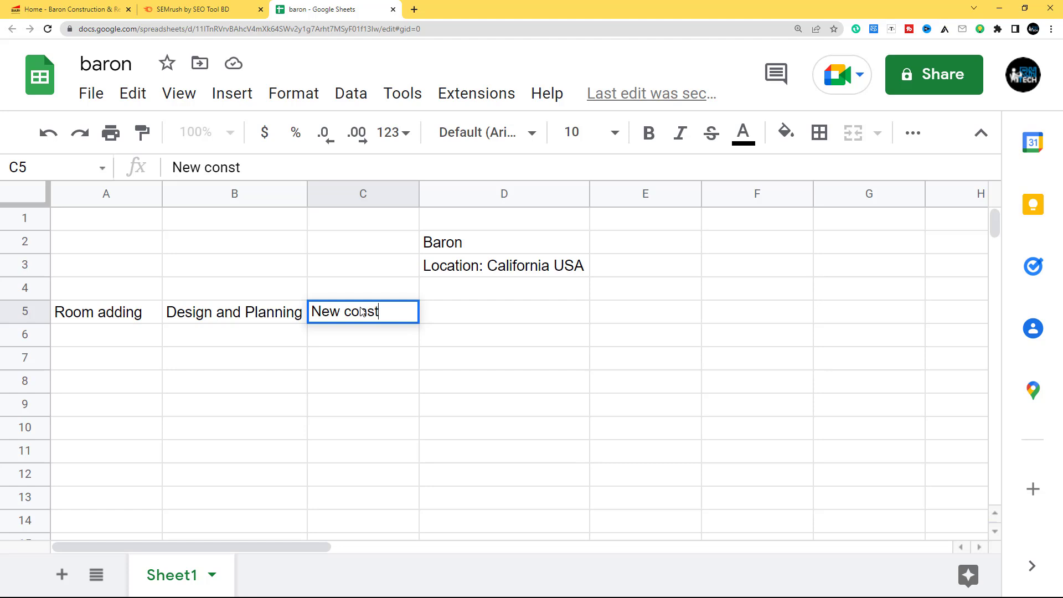
text(uction)
click(382, 353)
Look up the next service on the Baron website and enter "Kitchen Remodeling" as a heading in cell D5.
click(434, 316)
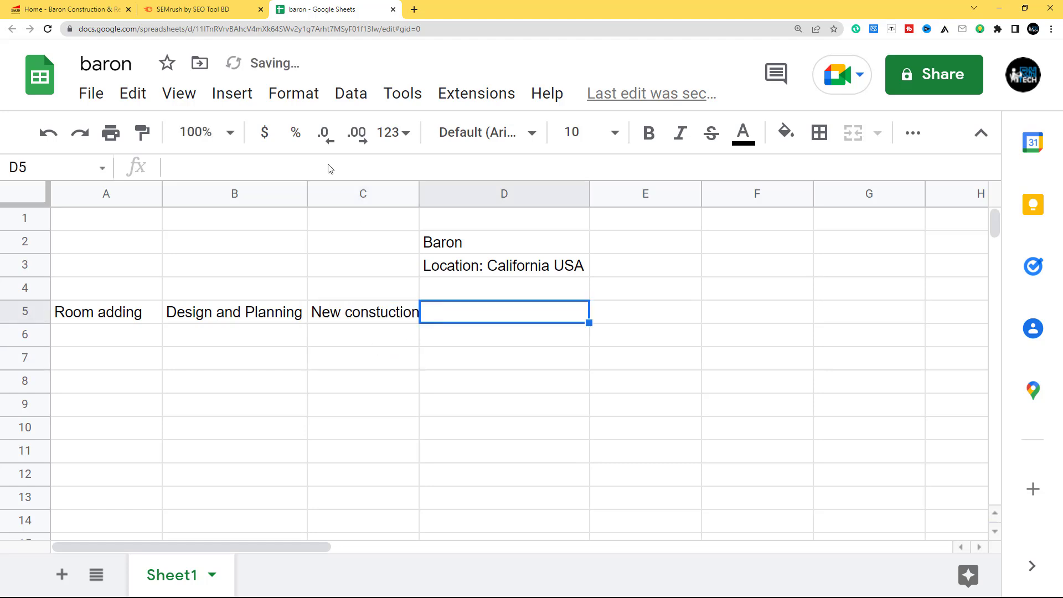
click(39, 11)
mouse_move(515, 80)
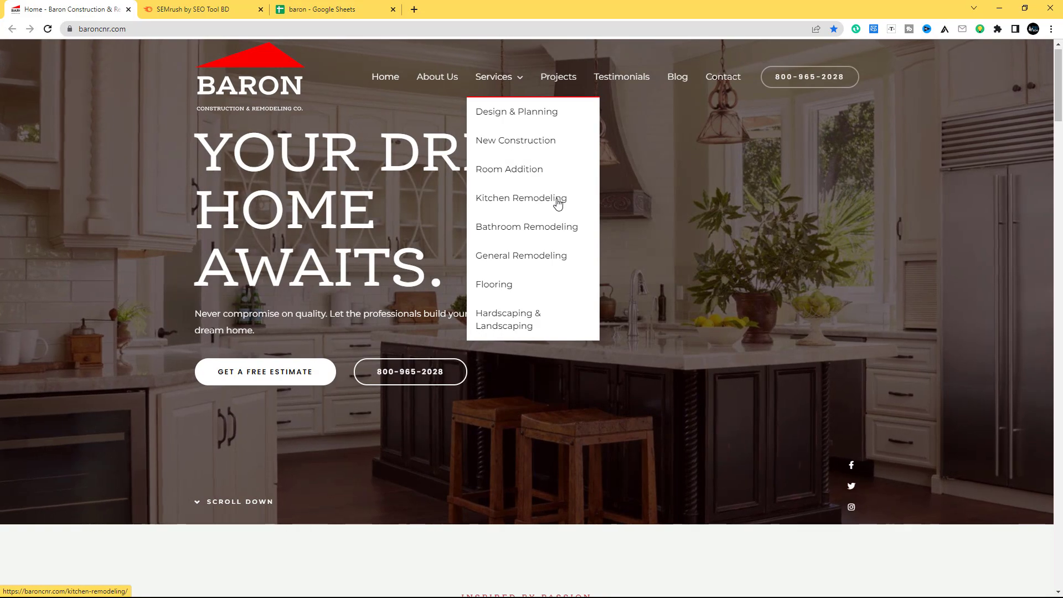
click(363, 4)
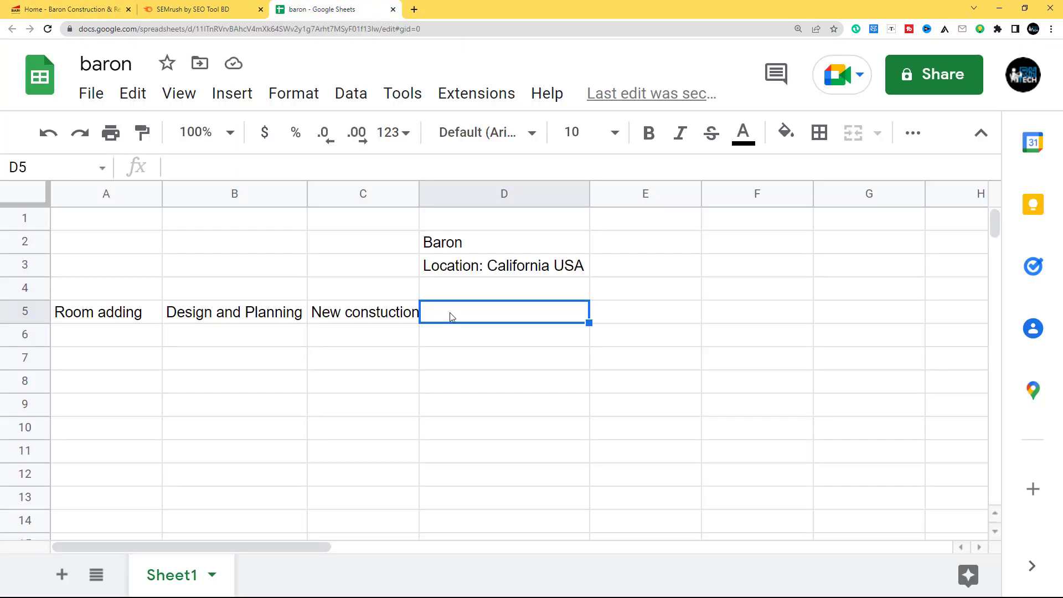
text(Ki)
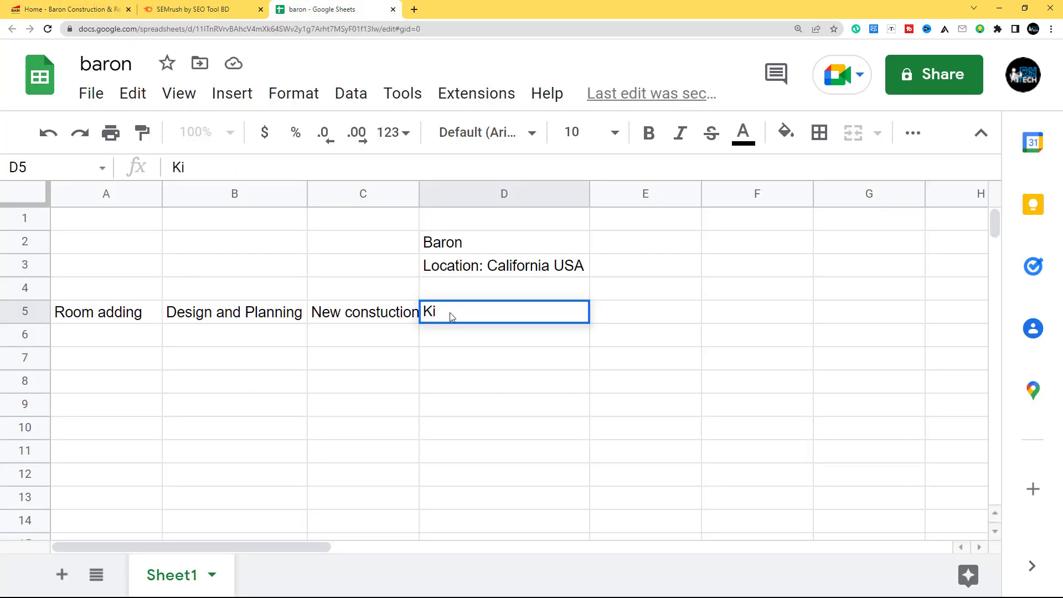
text(tchen Remodeling)
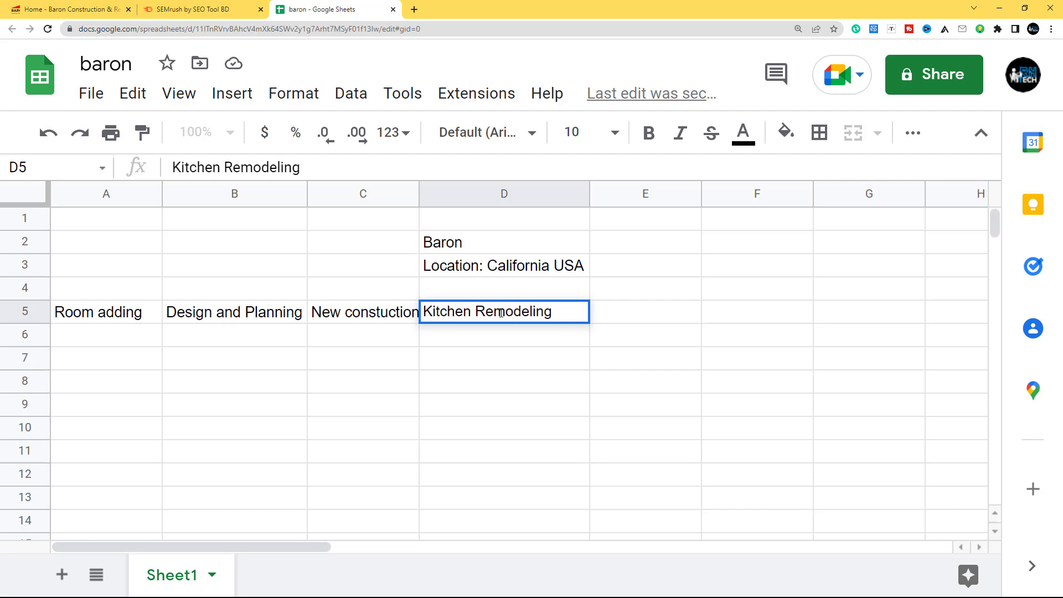
Enter "Bothroom Remodeling" as the next service heading in cell E5.
click(608, 319)
text(B)
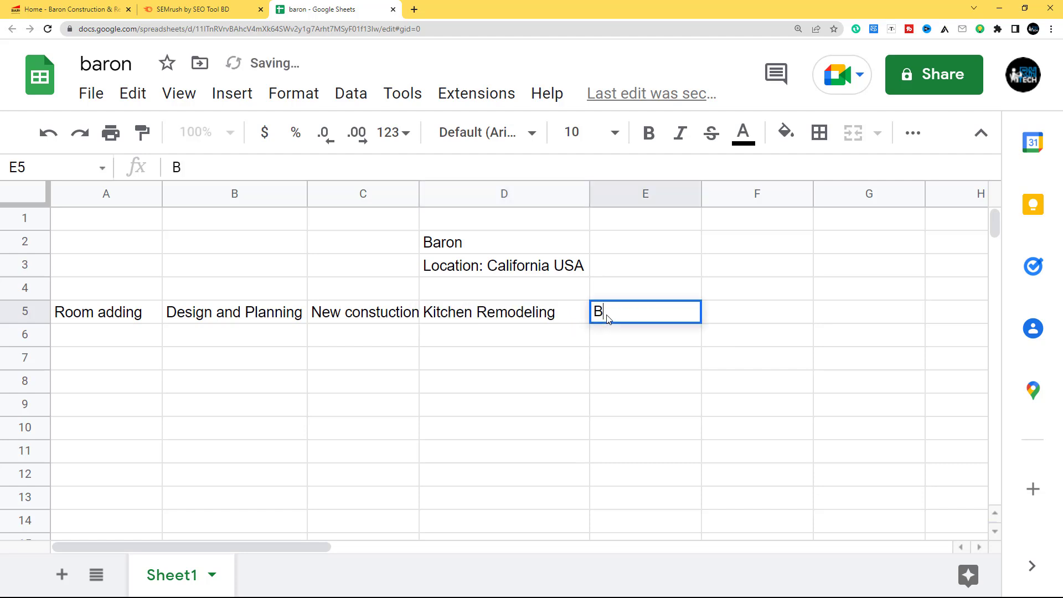
text(othroom)
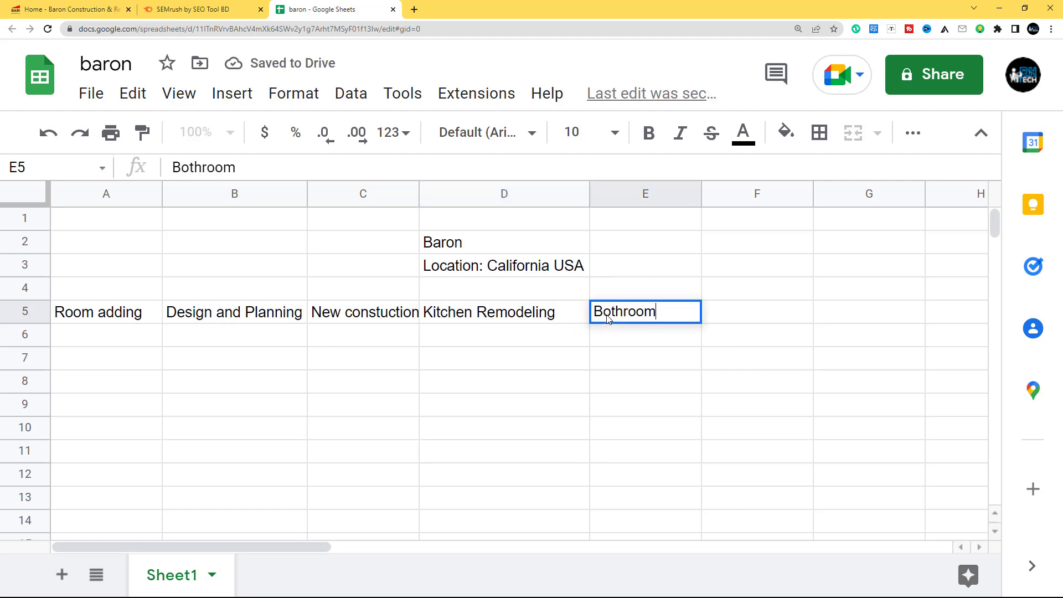
text( Remodeling)
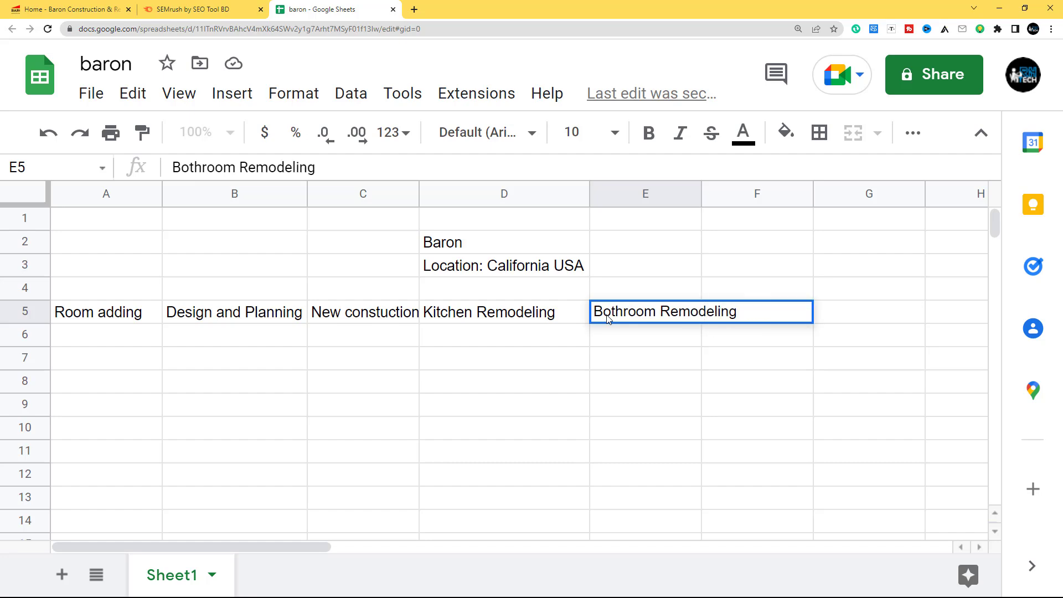
Check the Baron website's service list, enter "Flooring" in cell F5 and widen the heading columns.
click(34, 8)
mouse_move(494, 80)
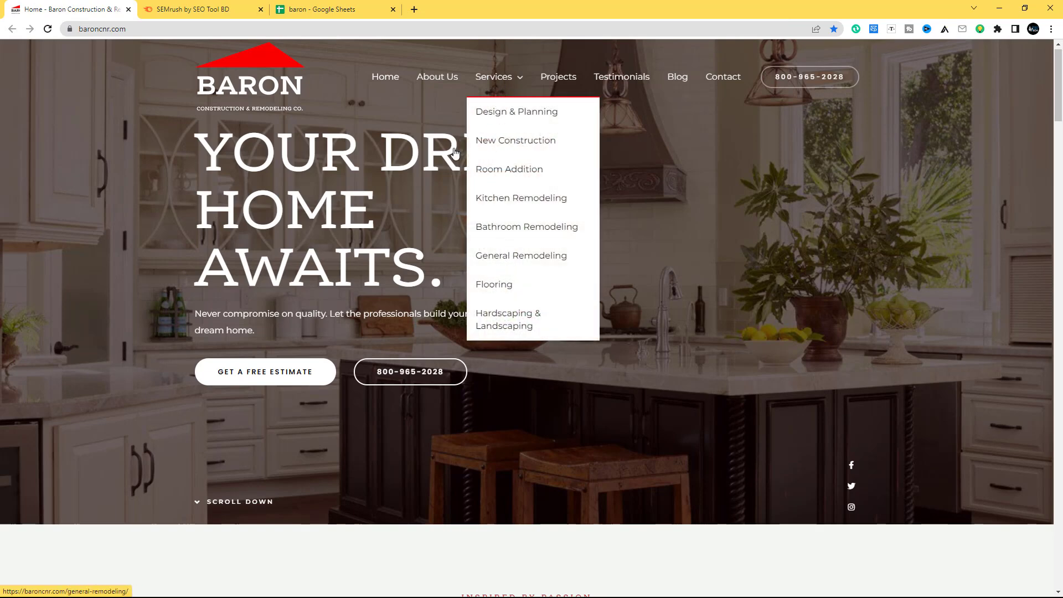
click(332, 10)
click(770, 355)
click(726, 314)
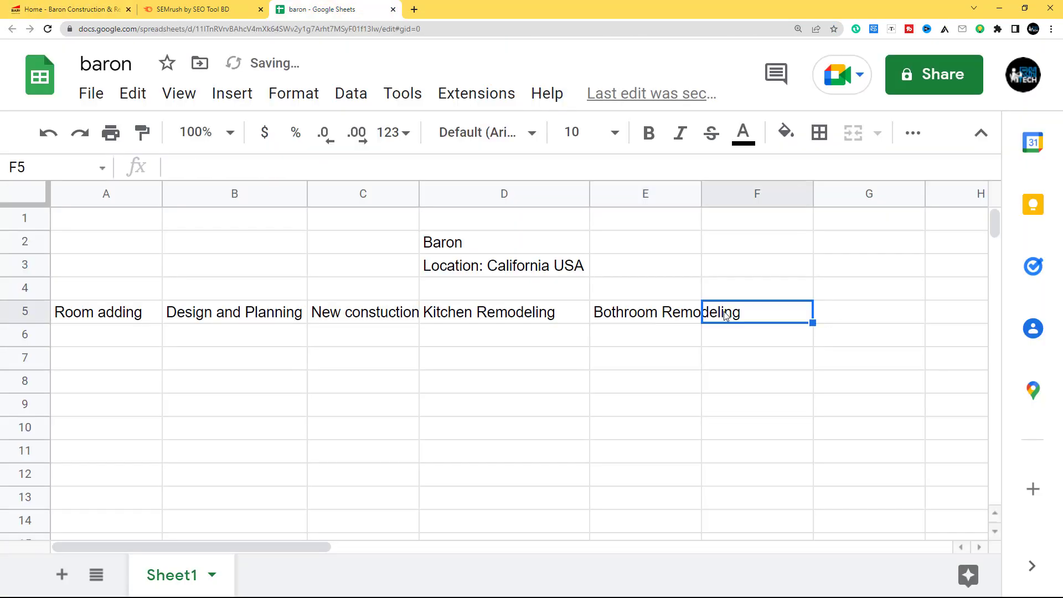
text(Flooring)
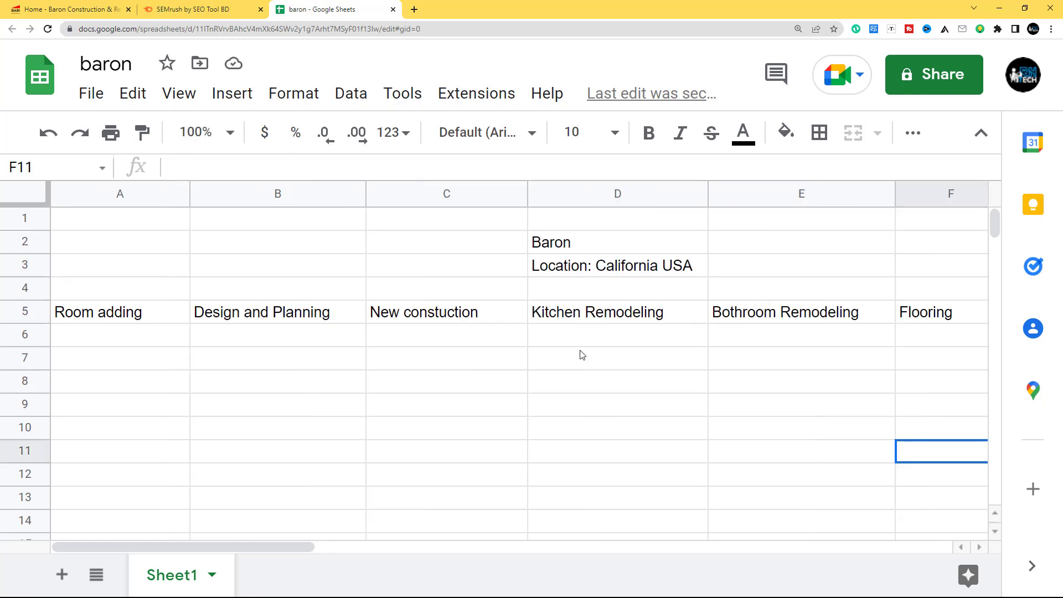
click(23, 8)
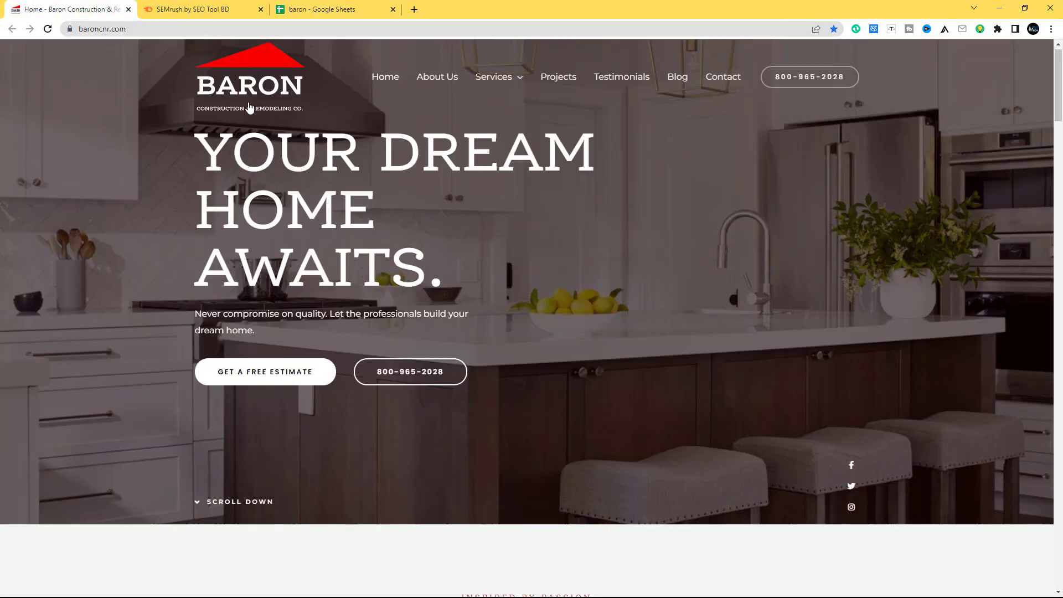
click(326, 9)
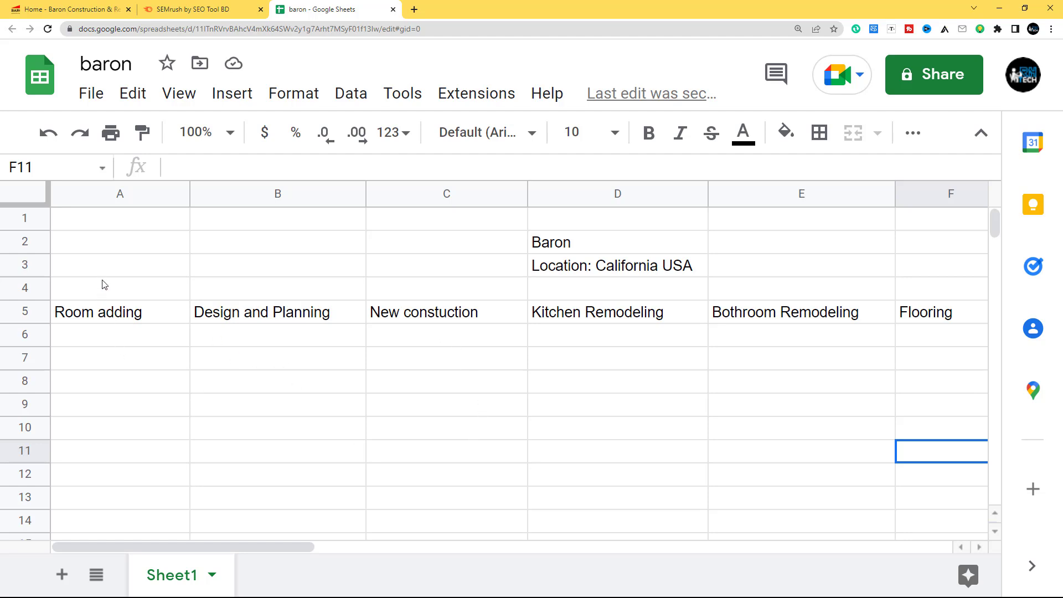
drag(107, 314, 144, 466)
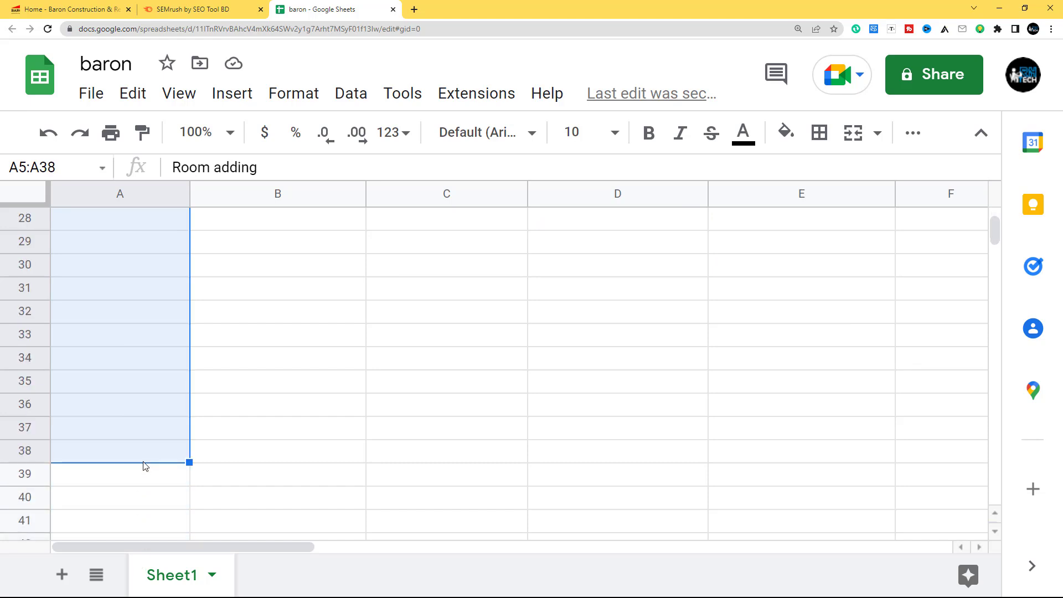
scroll(144, 466, up, 10)
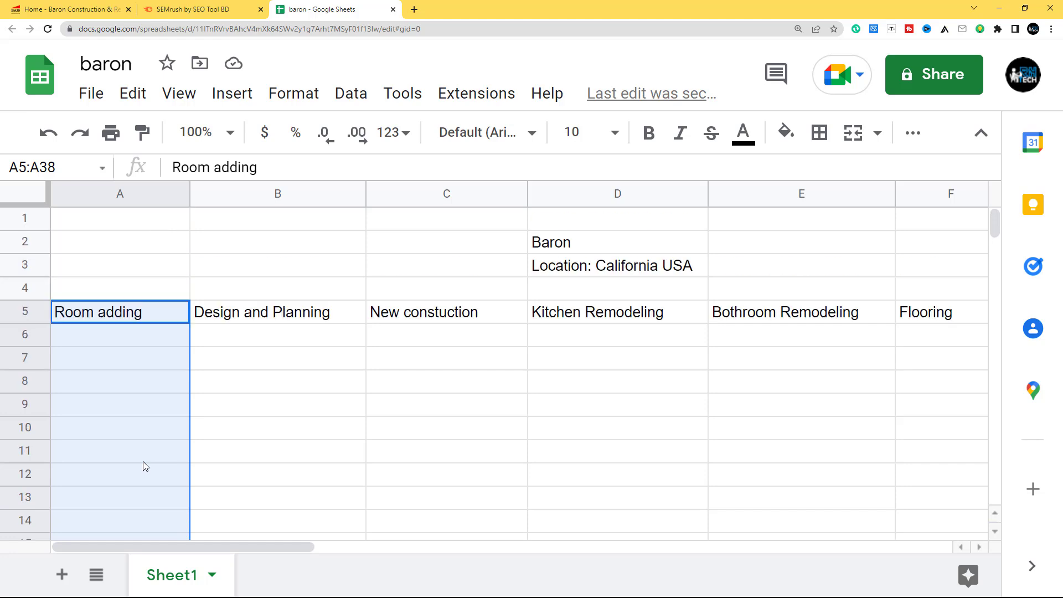
drag(249, 312, 269, 492)
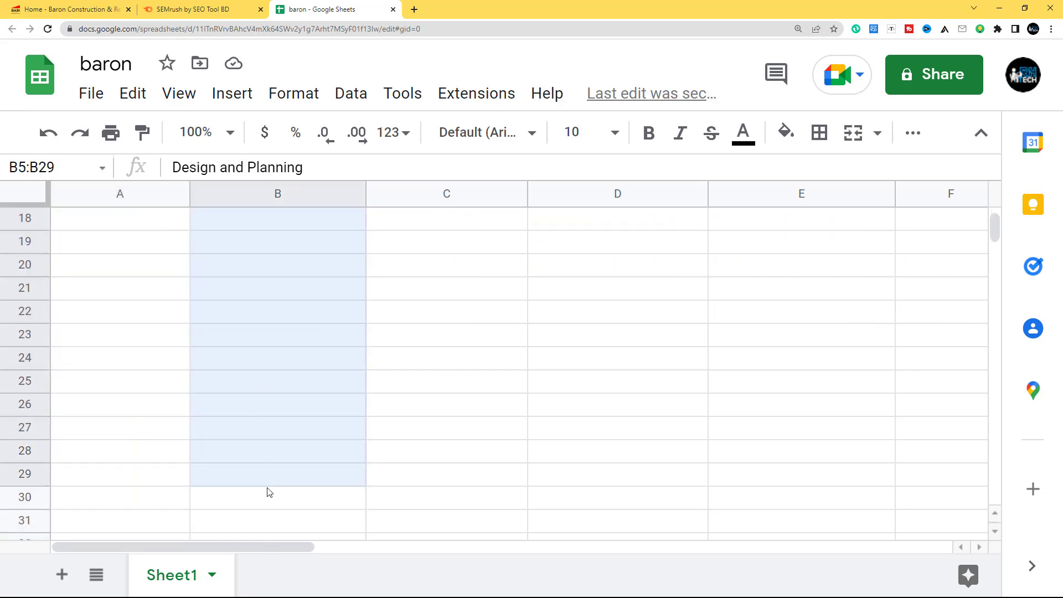
scroll(271, 486, up, 7)
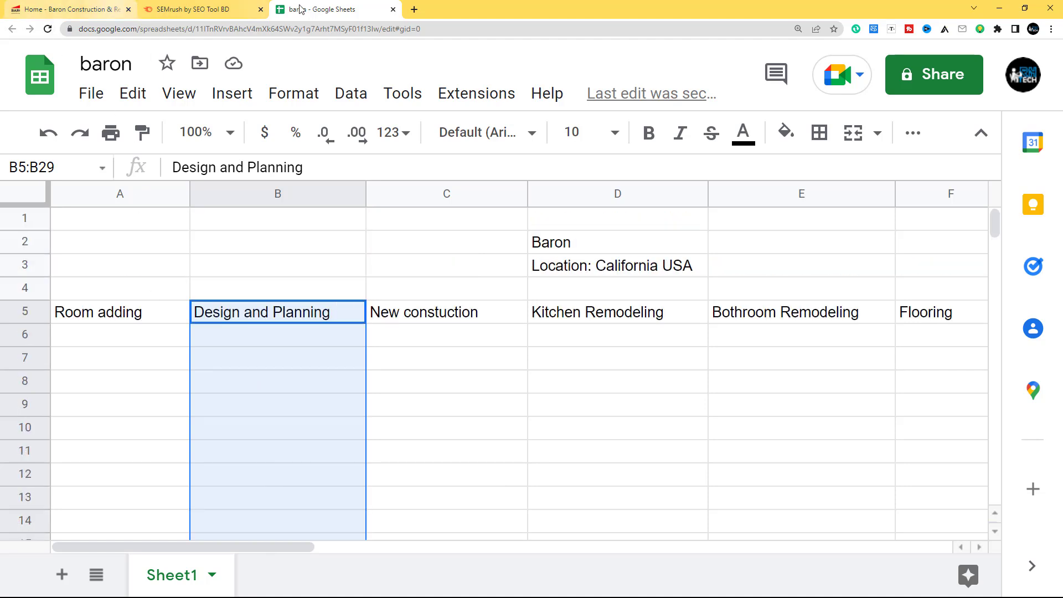
Reorder the browser tabs so the baron spreadsheet sits beside the Baron website, and select the "Room adding" heading.
drag(324, 8, 176, 8)
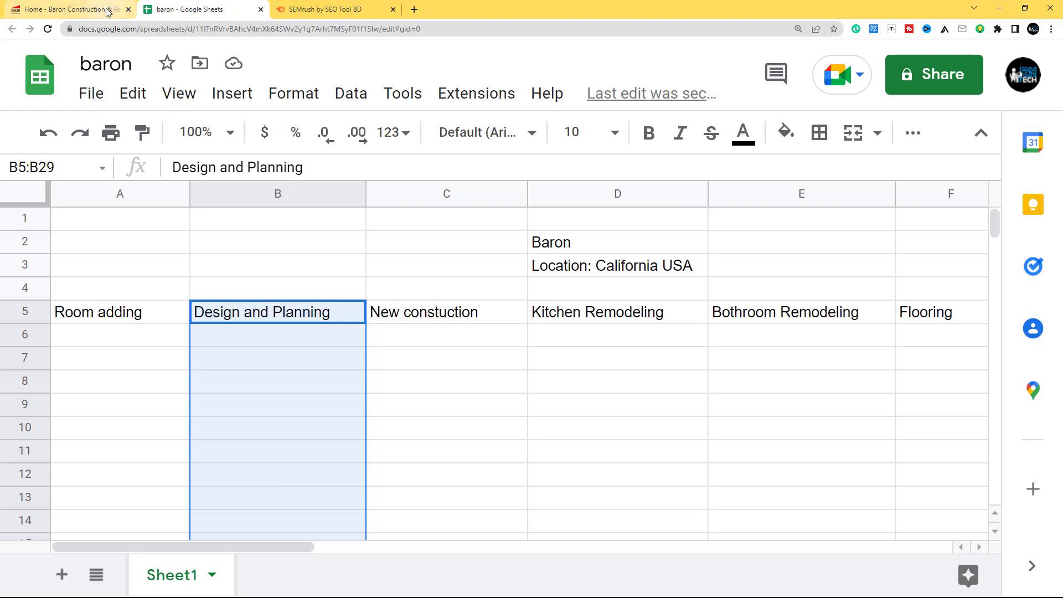
click(63, 6)
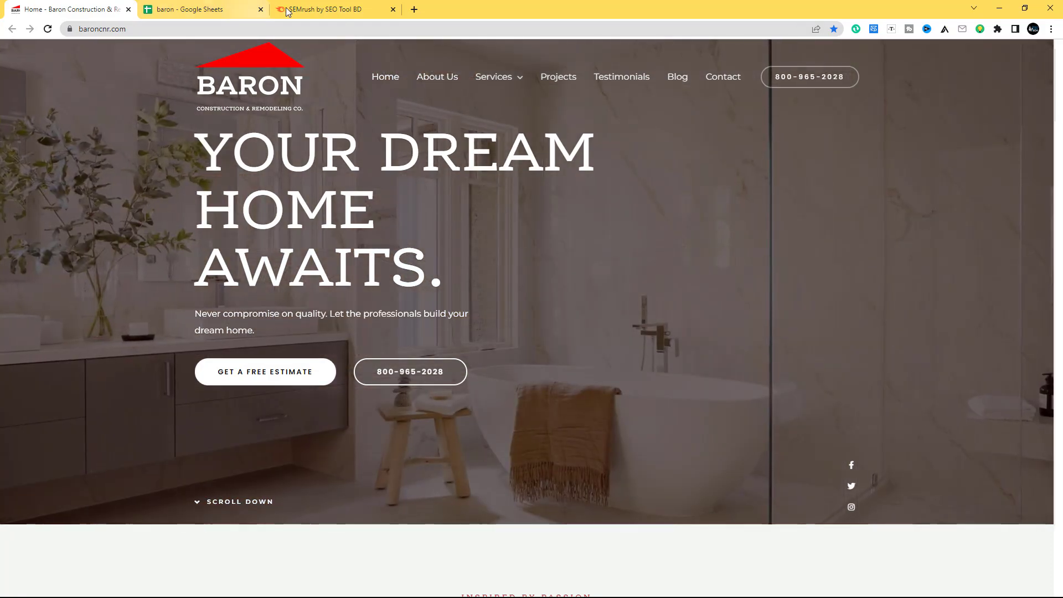
click(308, 14)
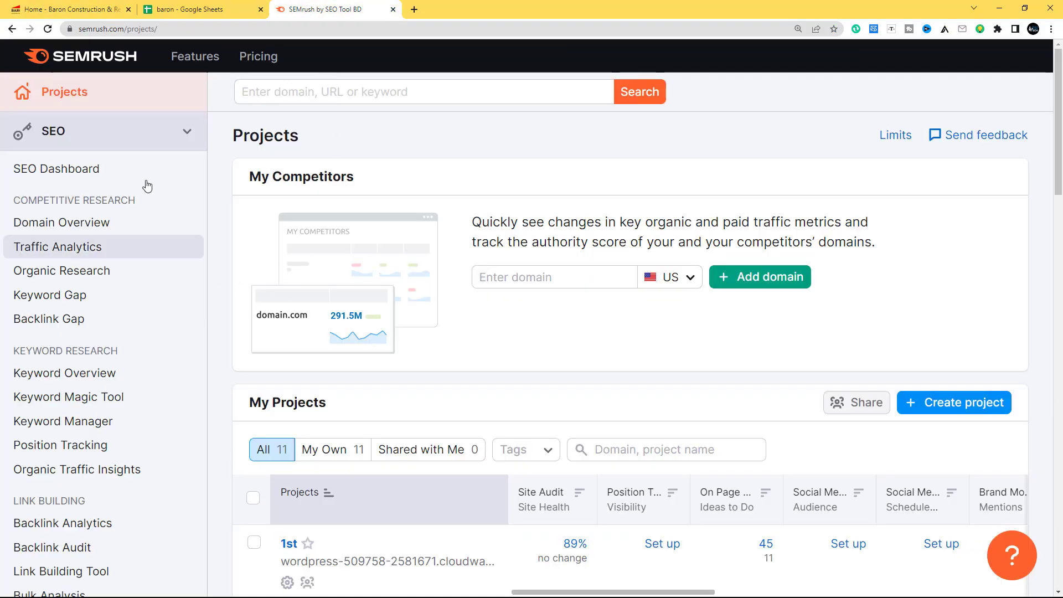
click(195, 6)
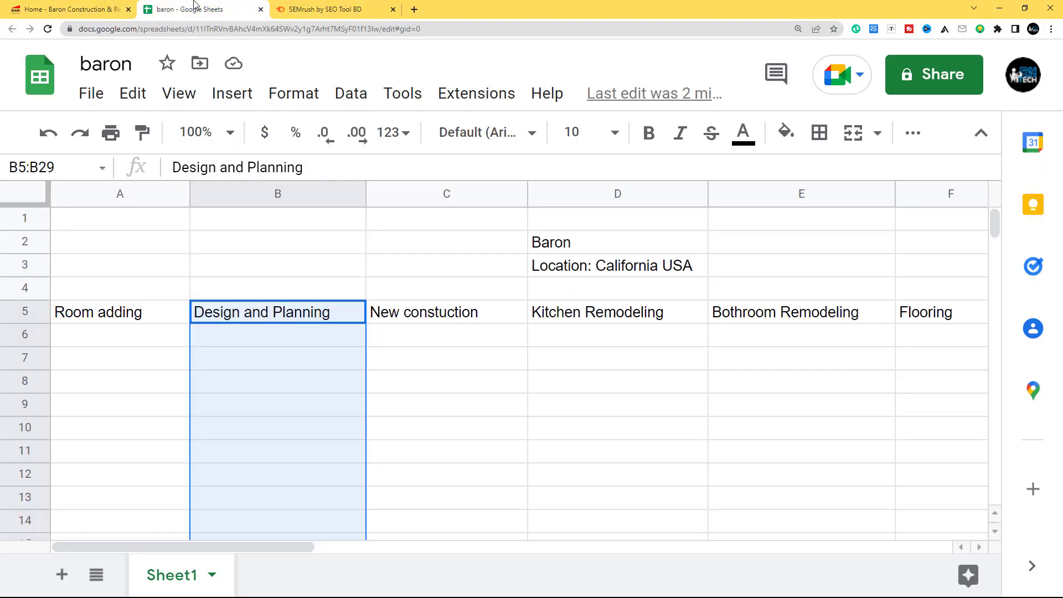
click(132, 321)
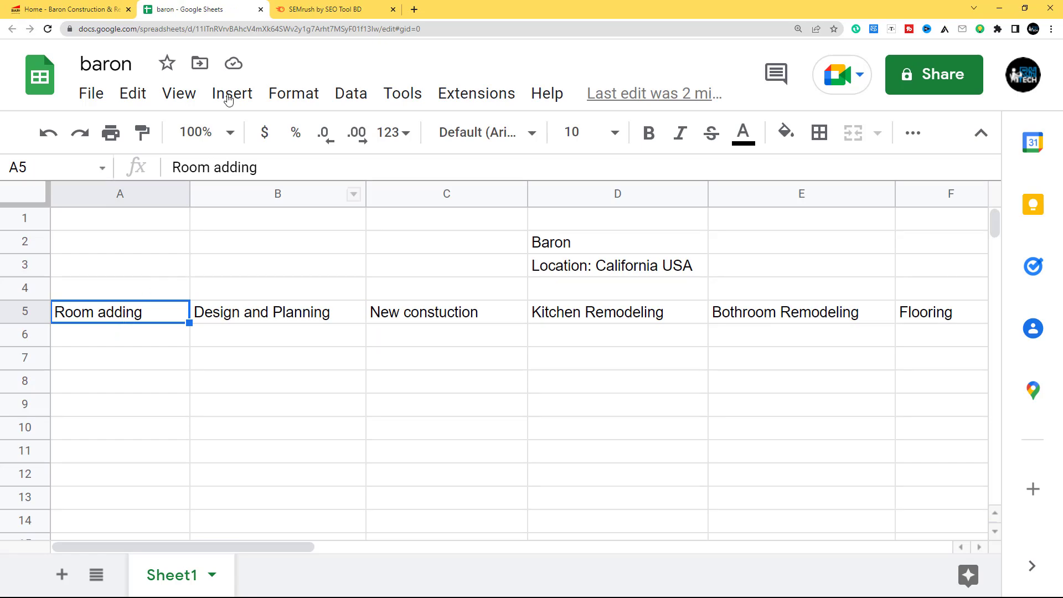
Switch to SEMrush and search the Keyword Magic Tool for "room adding" in the US database.
click(299, 6)
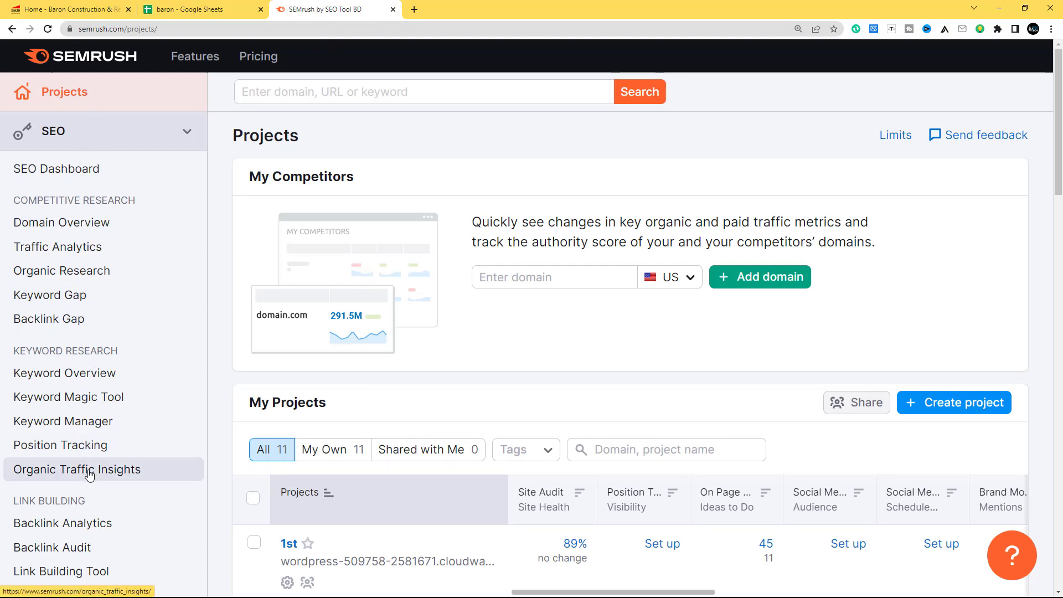
click(92, 405)
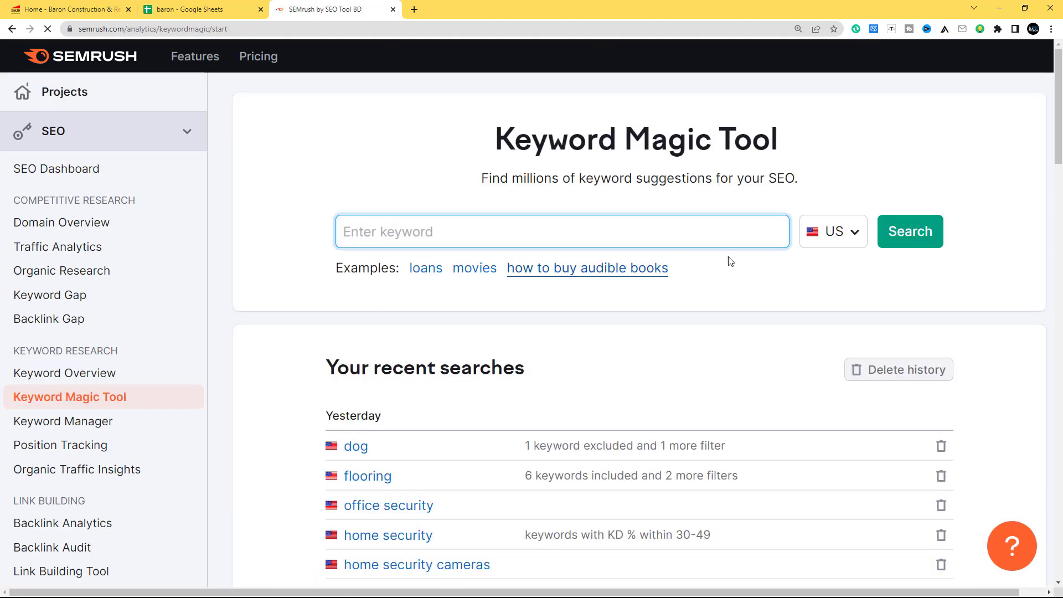
click(851, 242)
click(886, 268)
click(349, 231)
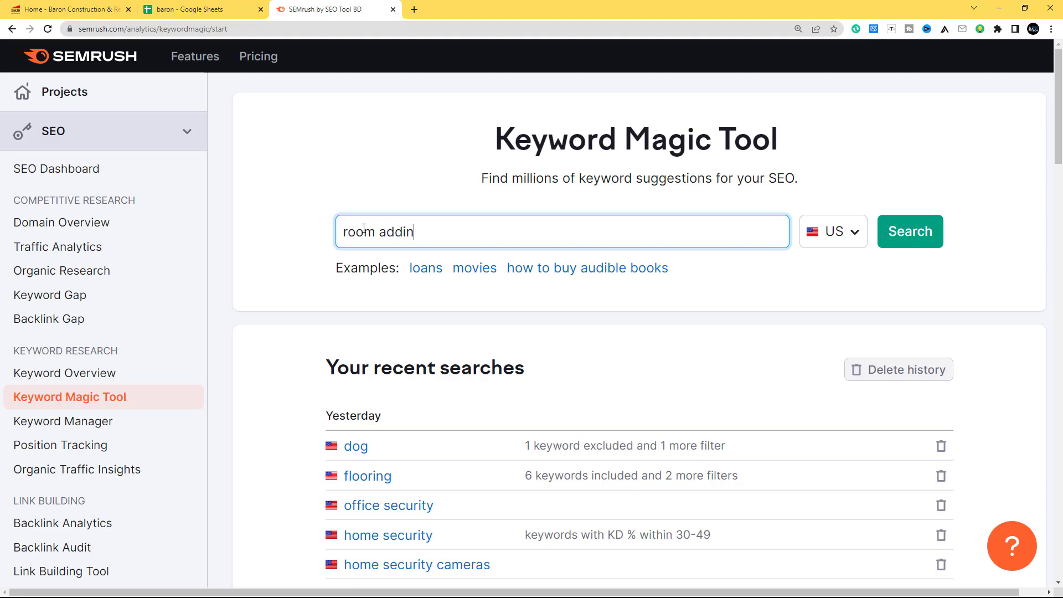
click(886, 232)
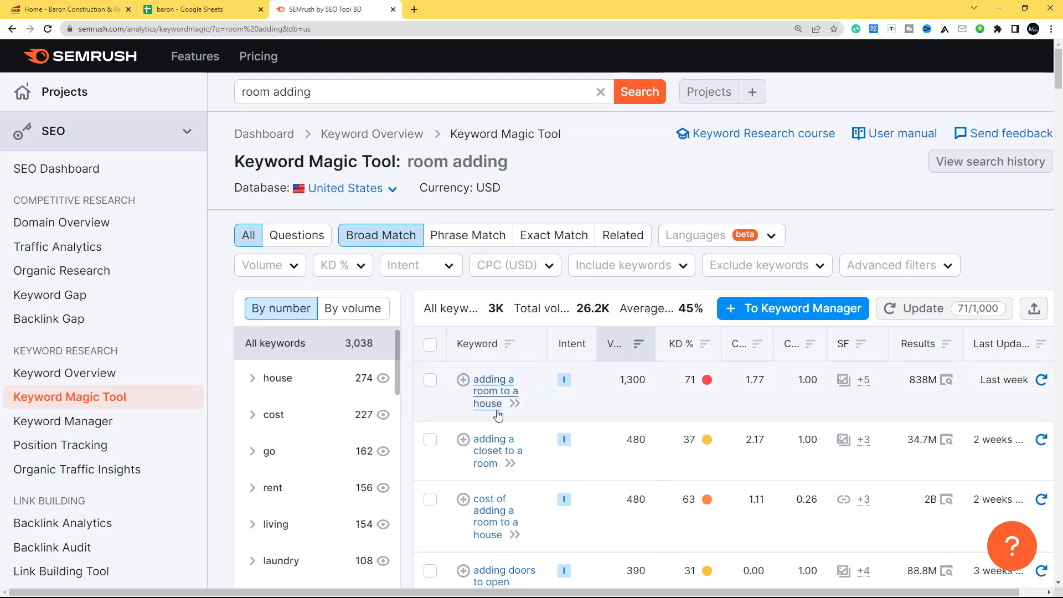
Copy the keyword "adding a room to a house" from the results and paste it into cell A6 of the baron spreadsheet.
right_click(490, 405)
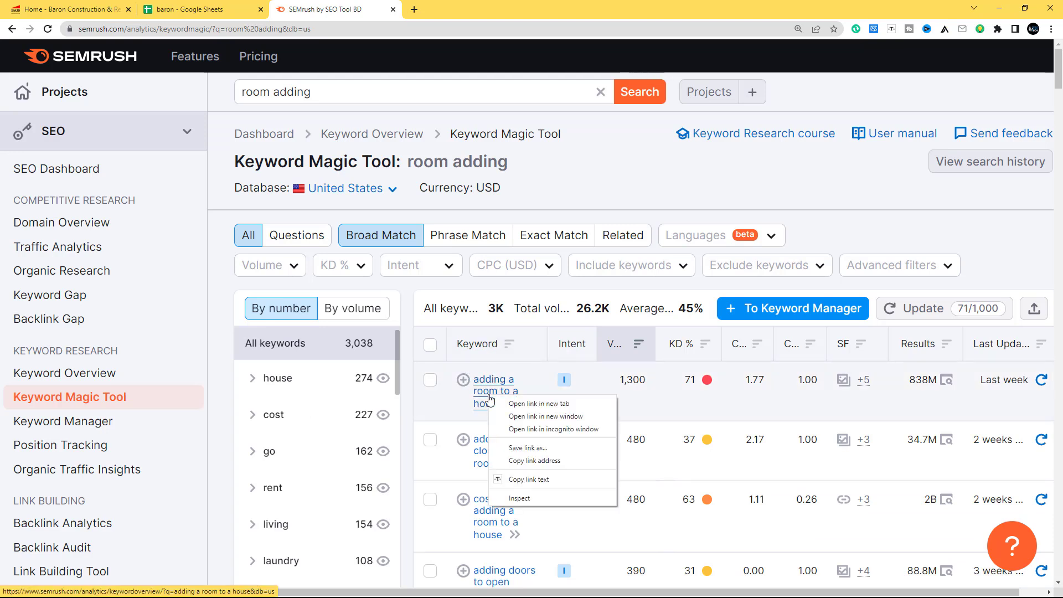
click(529, 480)
click(189, 10)
click(130, 336)
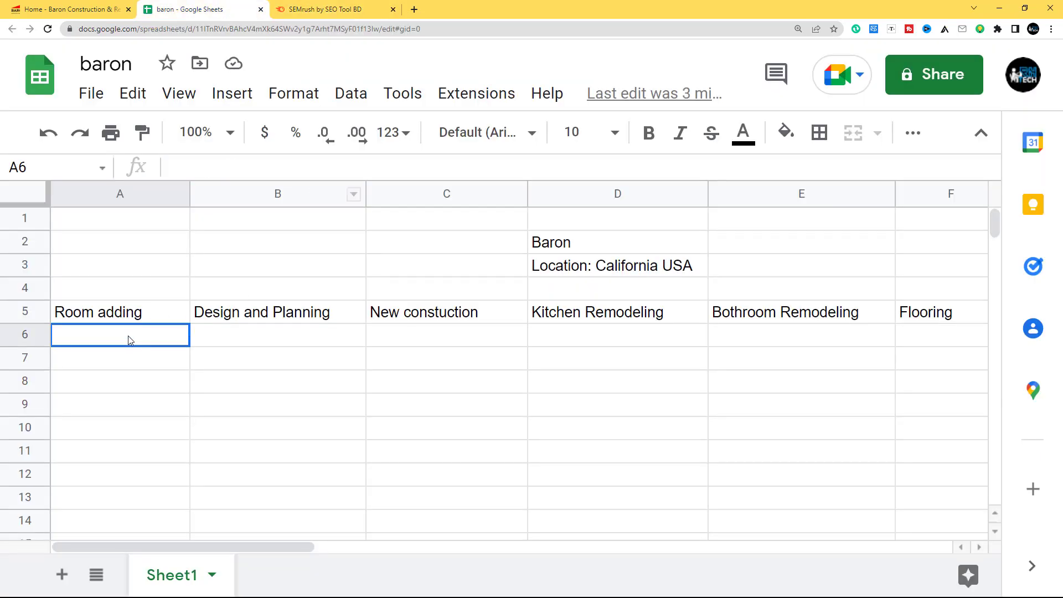
right_click(129, 336)
click(182, 378)
Compare the keywords' difficulty in SEMrush, copy "adding a room to a house yourself" and paste it into cell A7 of the spreadsheet.
click(327, 9)
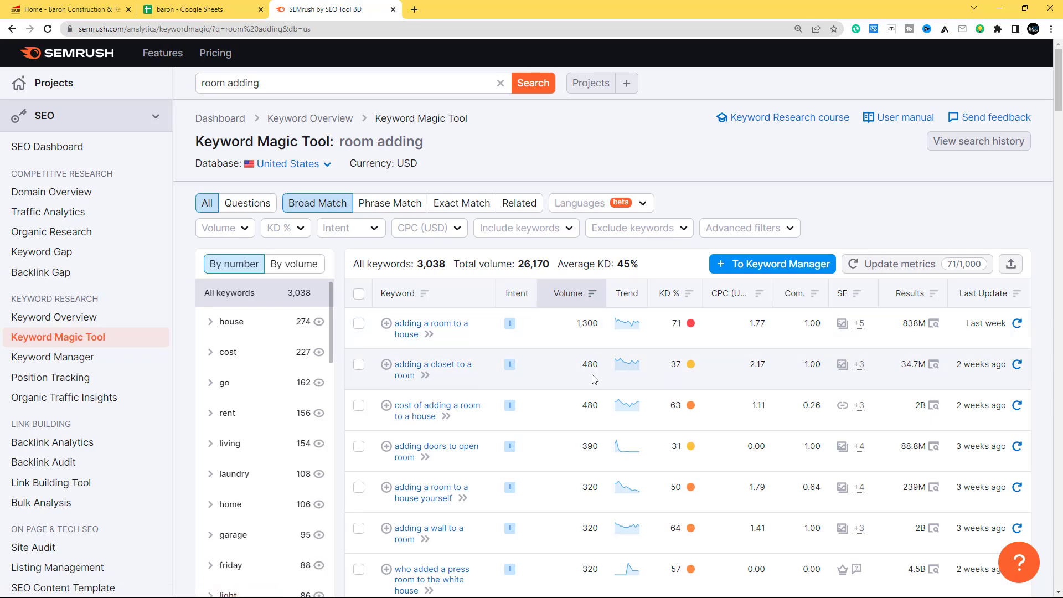
mouse_move(683, 379)
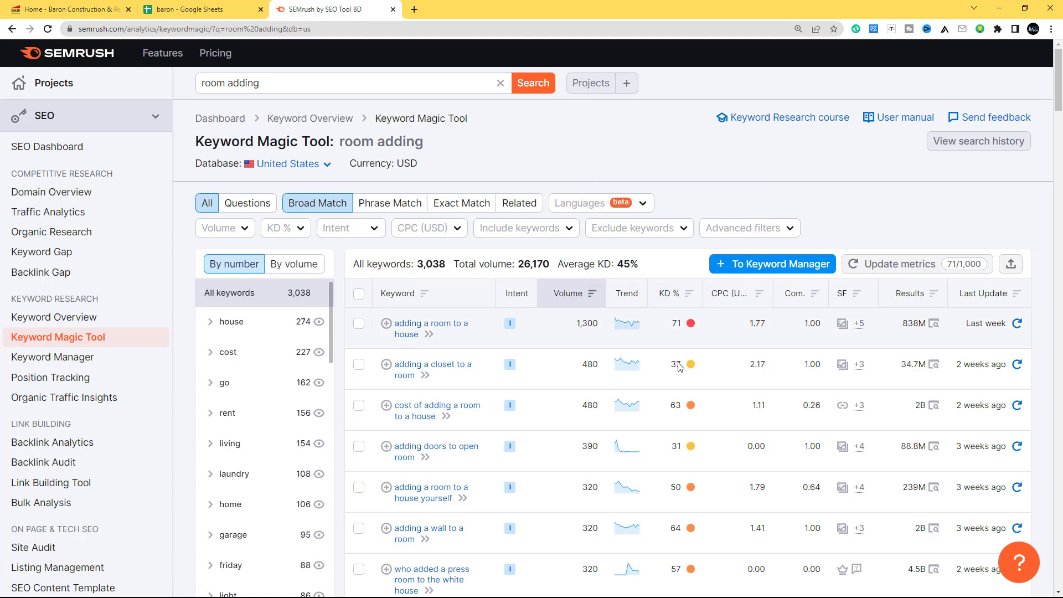
right_click(417, 497)
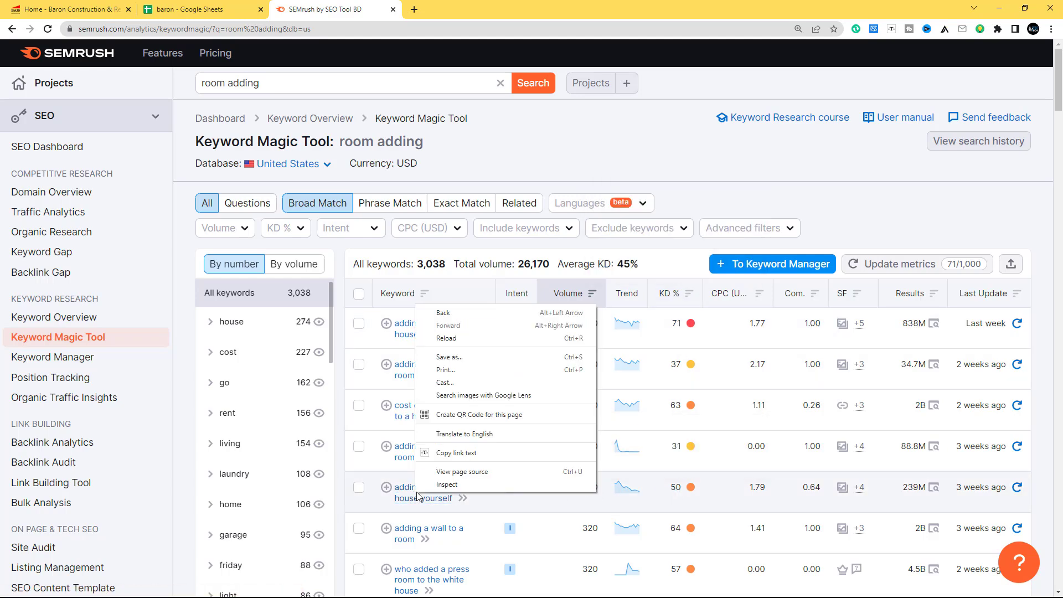
click(445, 456)
click(182, 10)
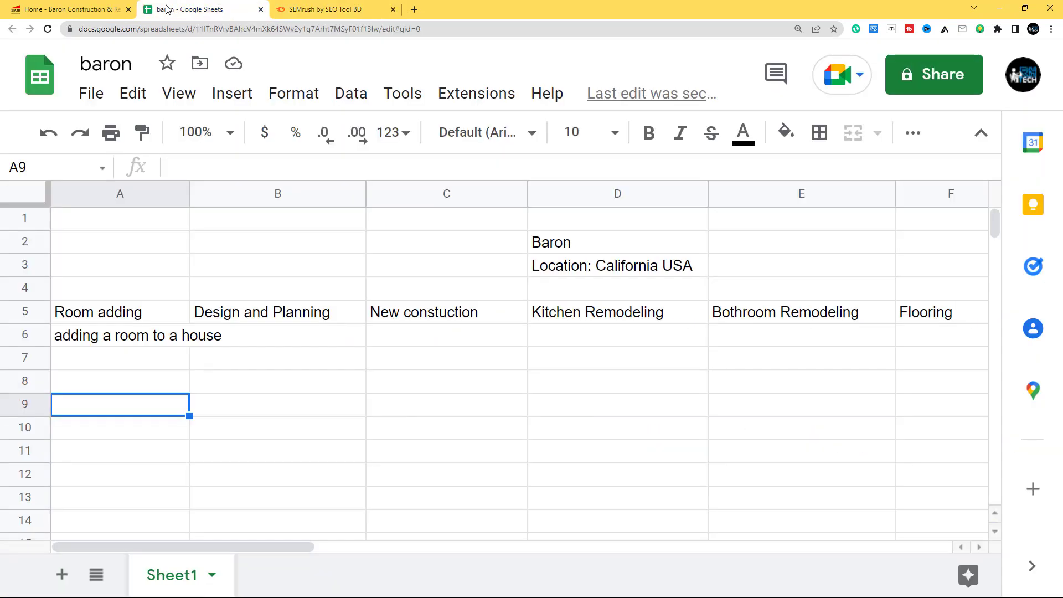
click(144, 365)
right_click(145, 361)
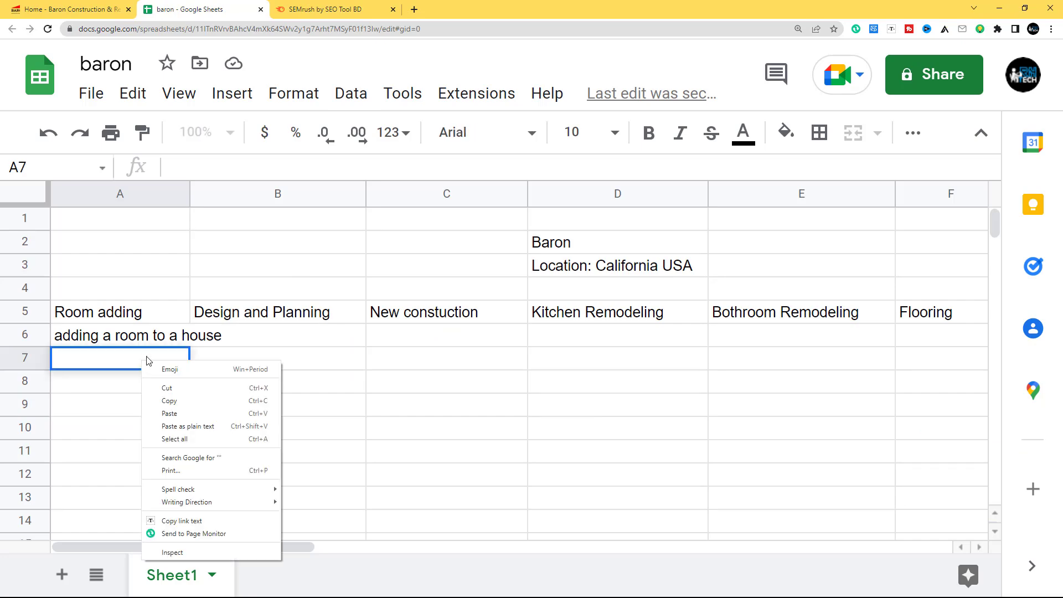
click(176, 420)
click(176, 423)
Copy the keyword "adding a room to a mobile home" from the SEMrush results and paste it into cell A8 of the baron spreadsheet.
click(319, 11)
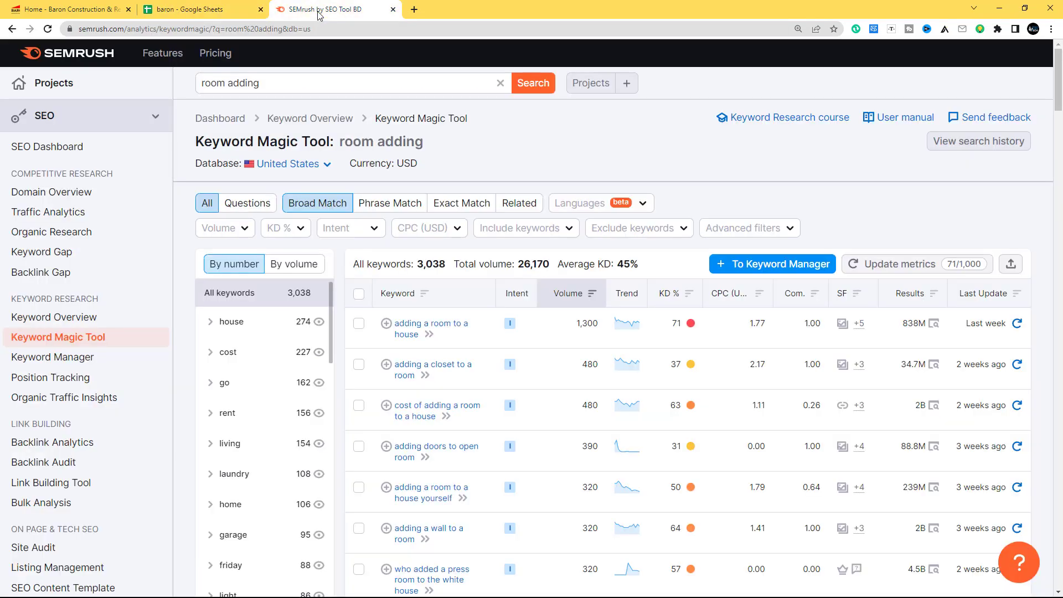
scroll(588, 450, down, 1)
scroll(589, 450, down, 5)
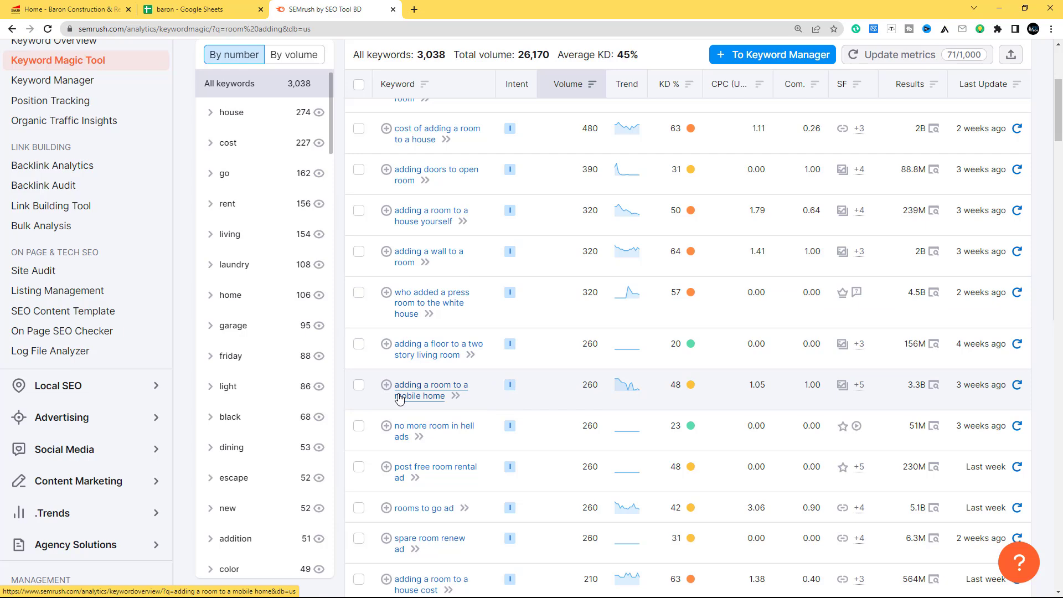
right_click(429, 397)
click(461, 476)
click(200, 7)
click(107, 391)
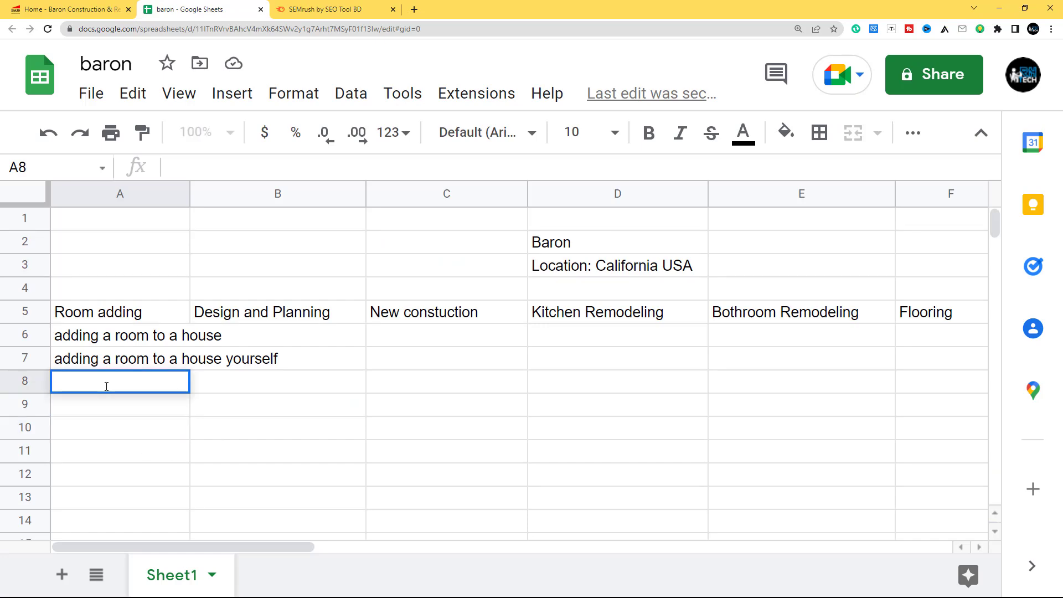
right_click(107, 385)
click(133, 438)
click(195, 475)
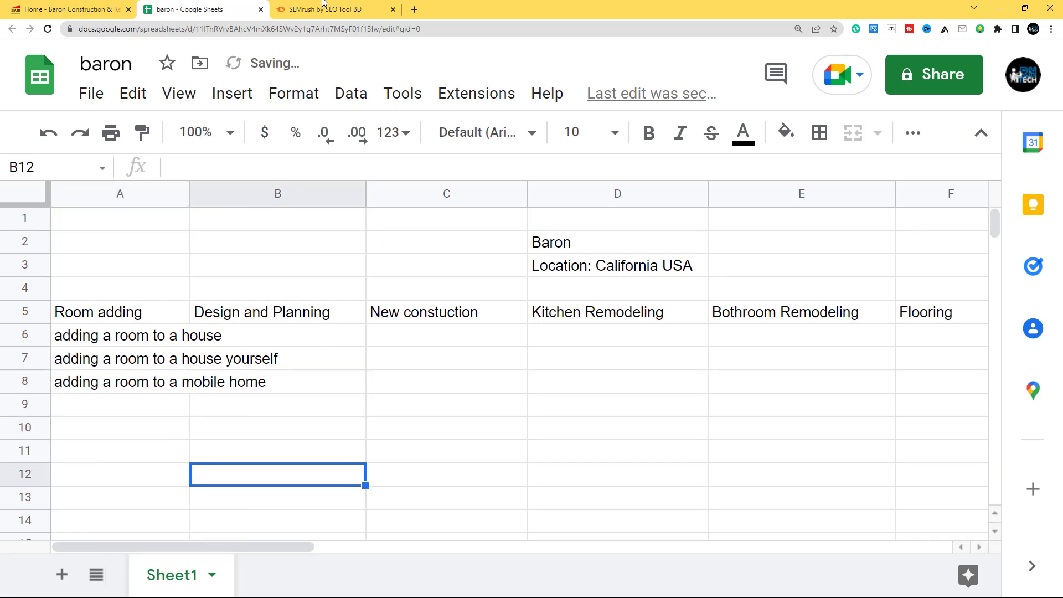
Switch to SEMrush, compare the volume and difficulty of further "room adding" results, and copy the keyword "adding rooms".
click(327, 10)
scroll(434, 390, down, 9)
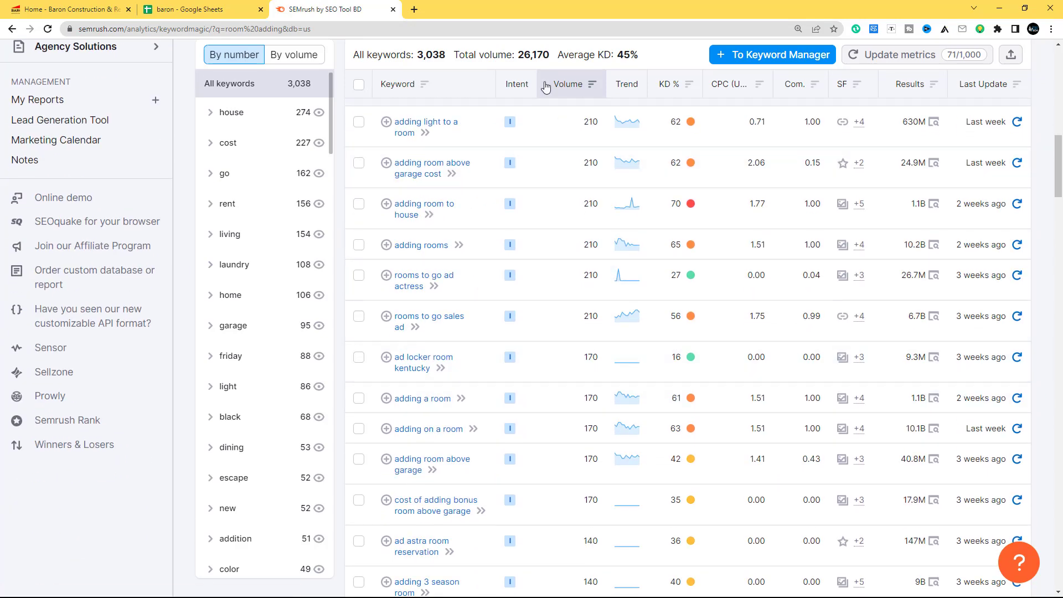
mouse_move(669, 84)
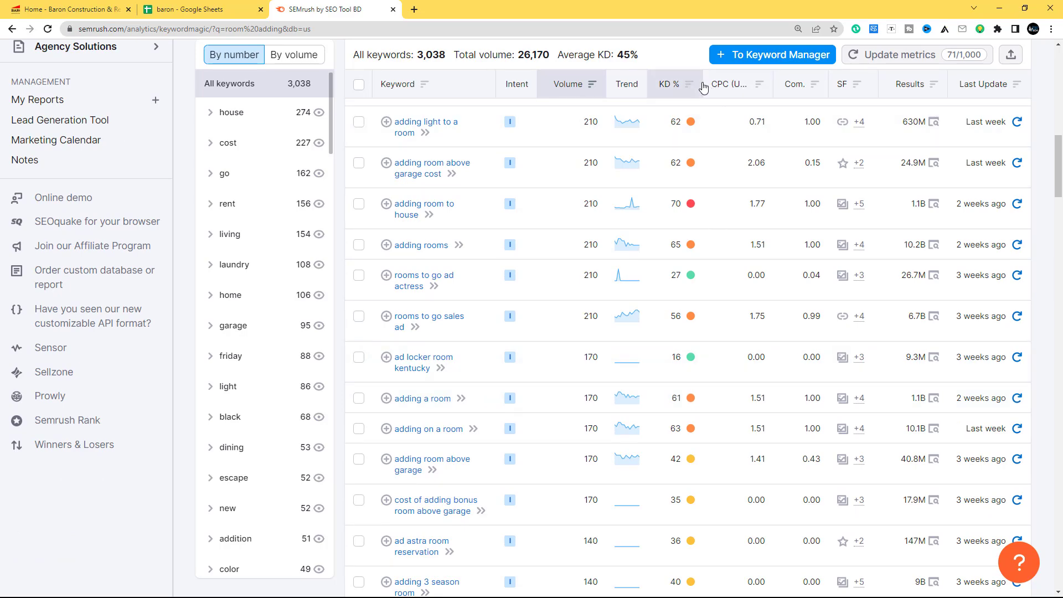
scroll(545, 275, down, 2)
scroll(546, 275, down, 1)
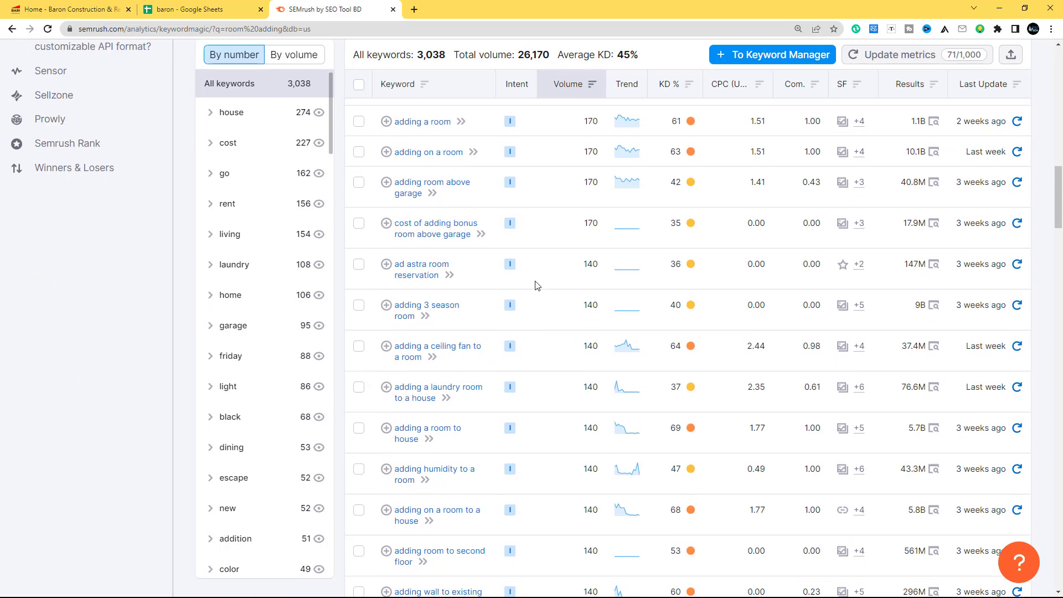
scroll(473, 374, up, 5)
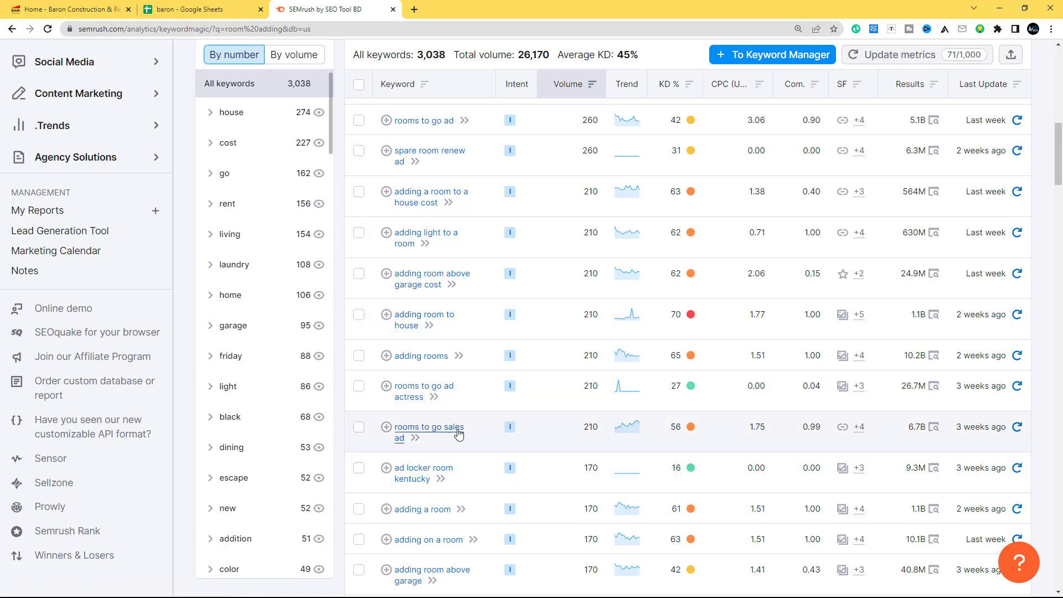
right_click(417, 361)
click(454, 445)
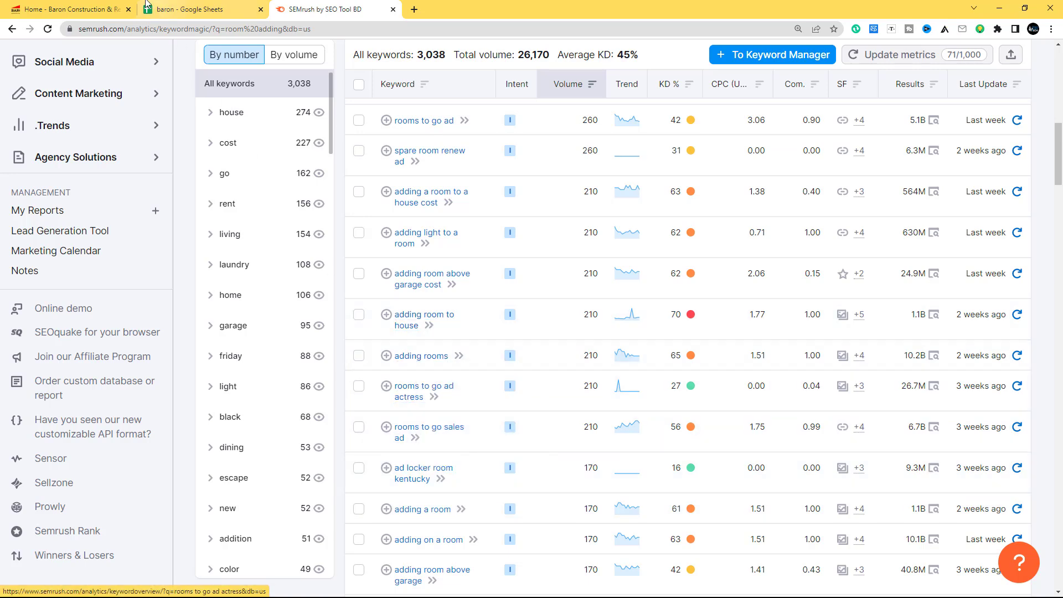
Switch to the baron spreadsheet and paste the keyword "adding rooms" into cell A9.
click(176, 9)
click(106, 410)
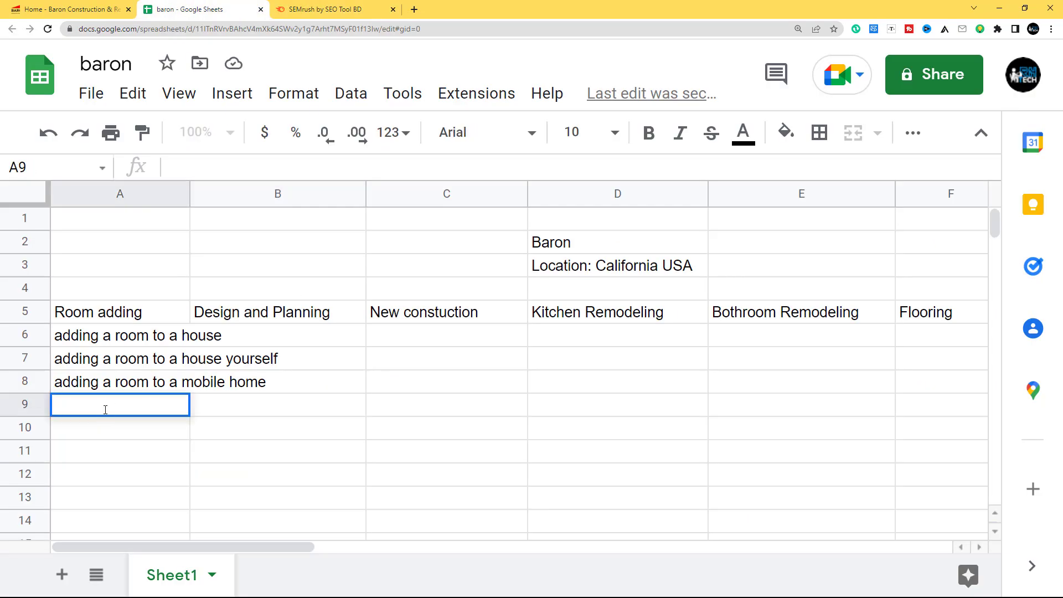
right_click(105, 409)
click(138, 261)
click(154, 436)
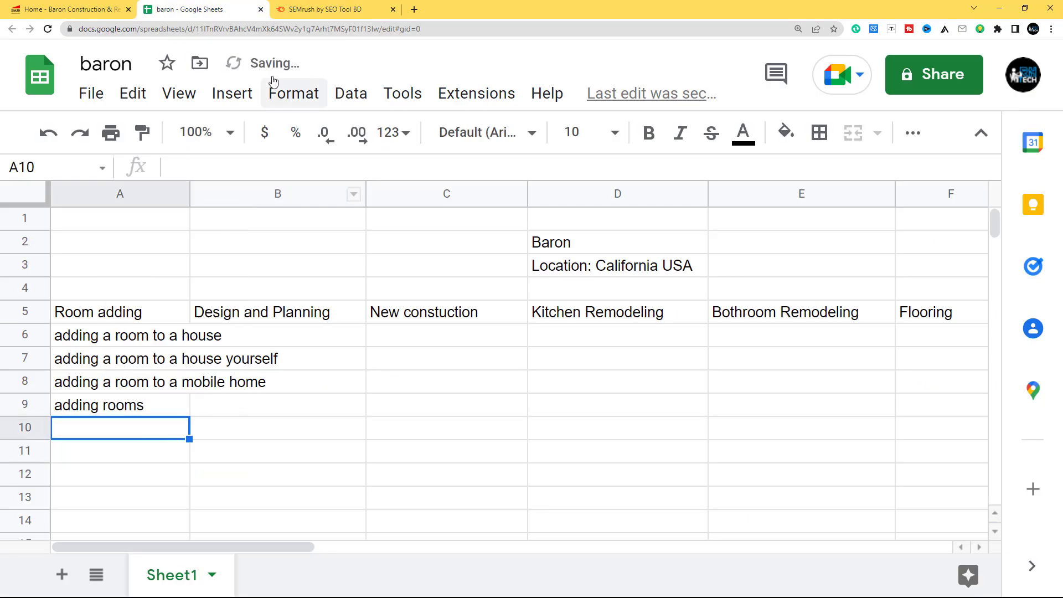
Copy the "Kitchen Remodeling" heading from the spreadsheet and search for it in SEMrush's Keyword Magic Tool in place of "room adding".
right_click(575, 317)
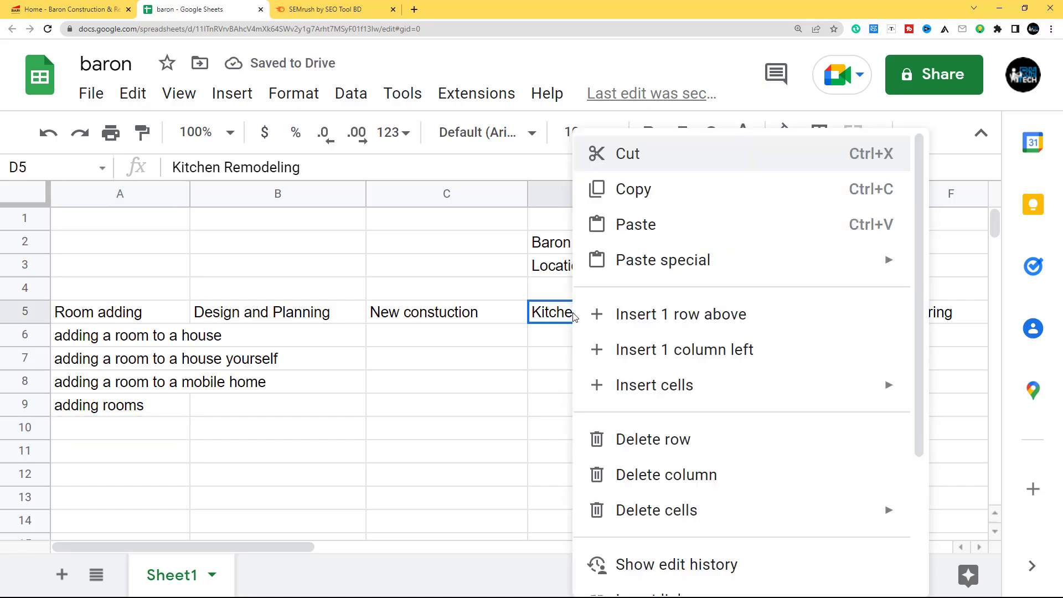
click(654, 188)
click(380, 4)
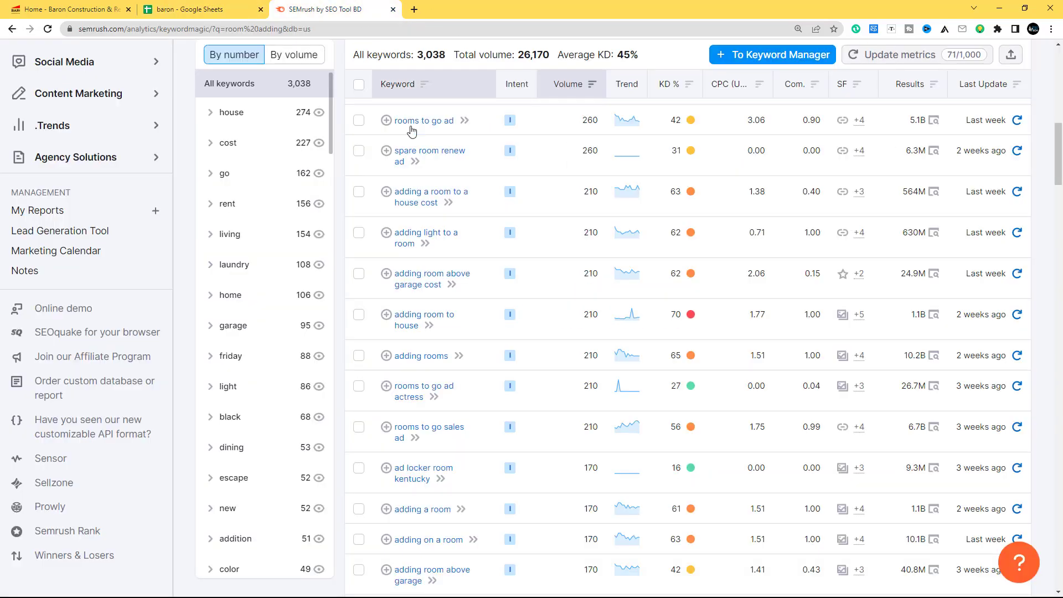
scroll(415, 250, up, 3)
scroll(415, 250, up, 10)
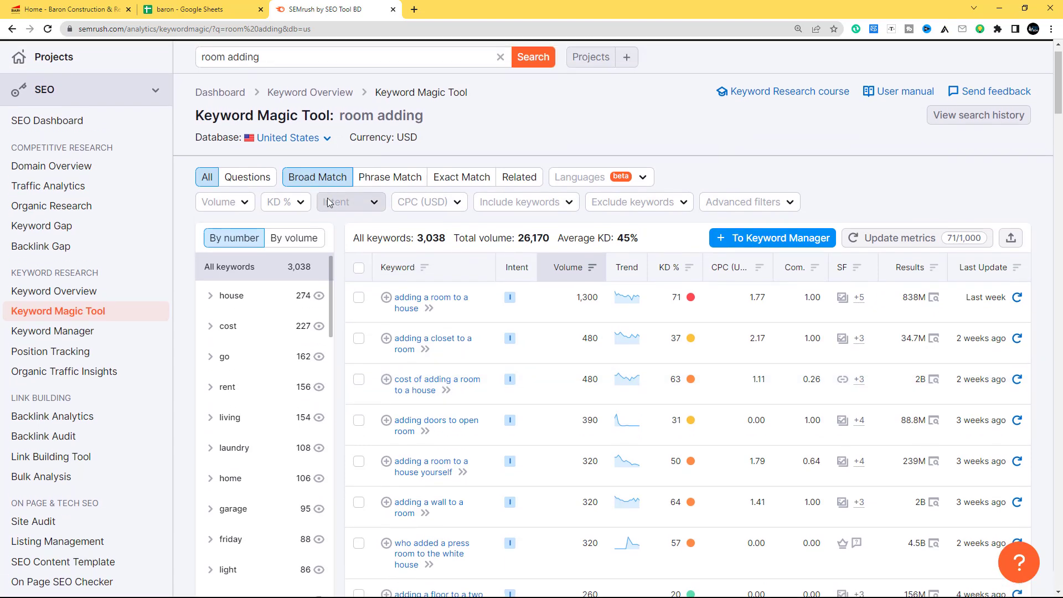
scroll(327, 201, up, 2)
click(284, 86)
right_click(208, 87)
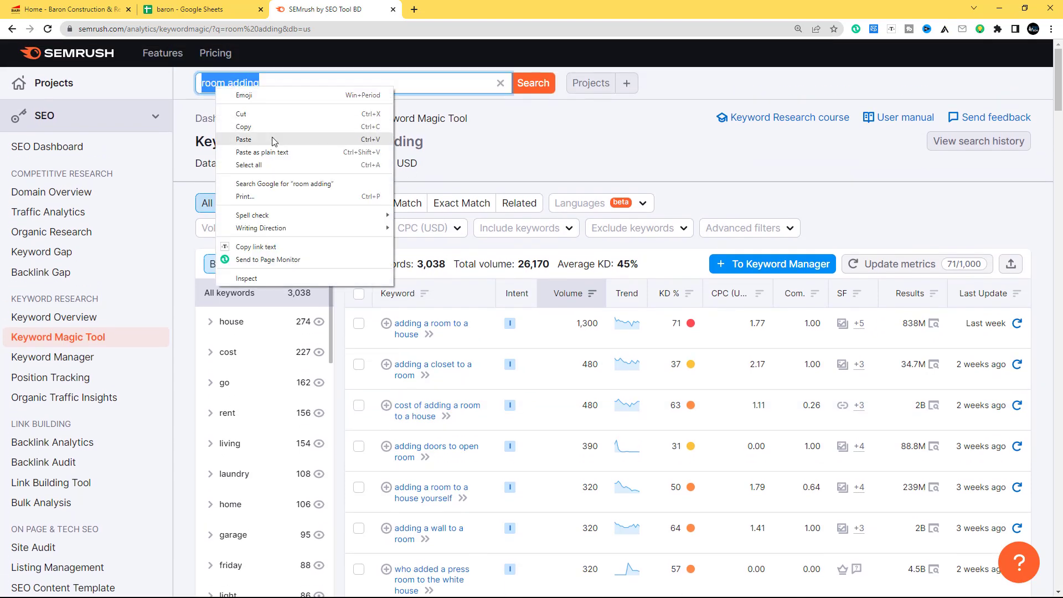
click(238, 138)
click(532, 84)
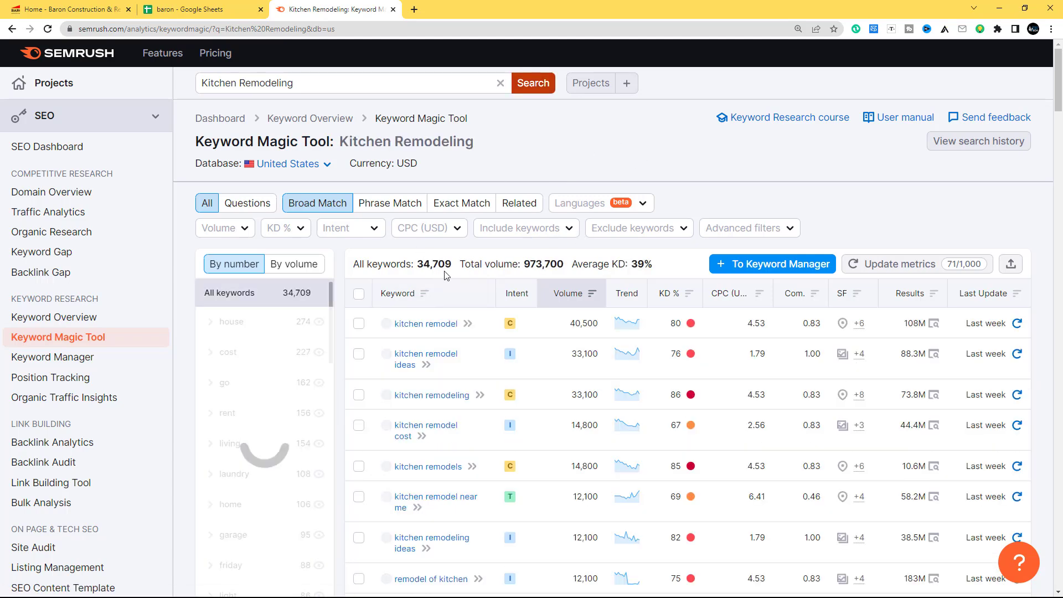
Copy the keyword "kitchen remodel" from the results and paste it into cell D6 of the baron spreadsheet.
right_click(430, 326)
click(464, 411)
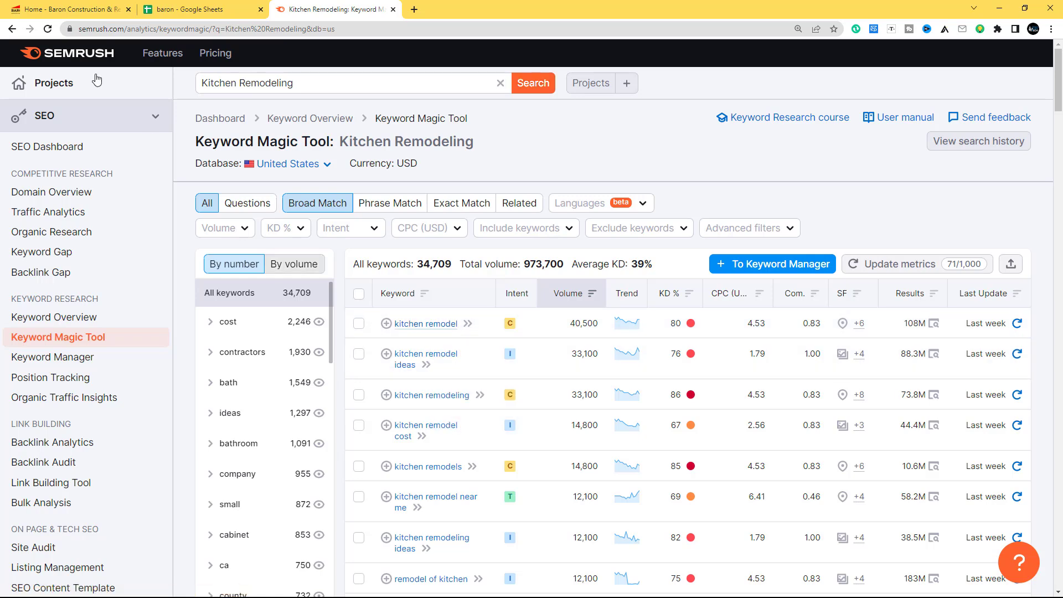
click(166, 9)
double_click(556, 340)
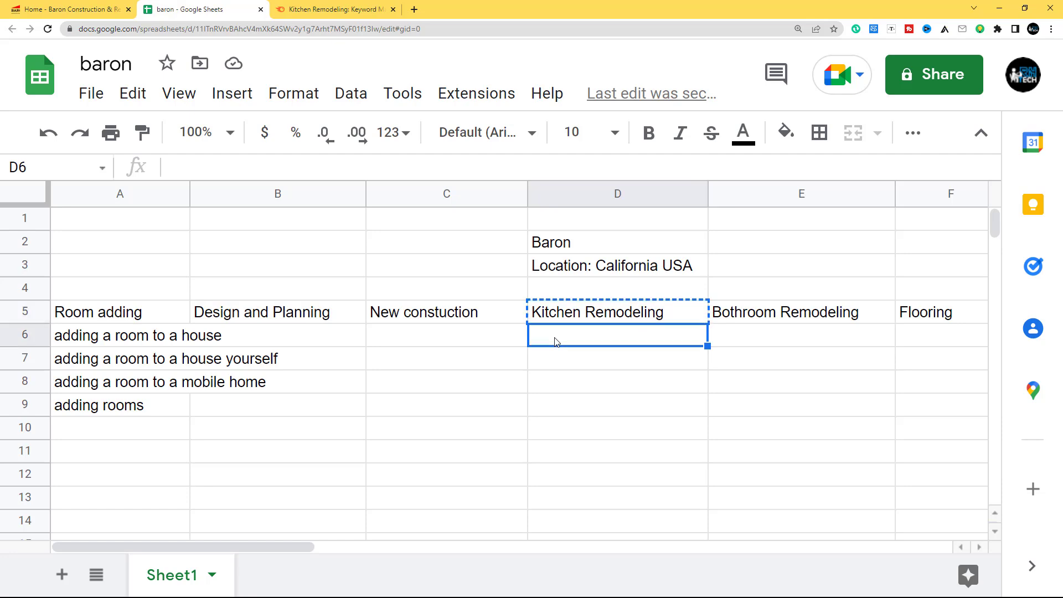
right_click(555, 339)
click(581, 390)
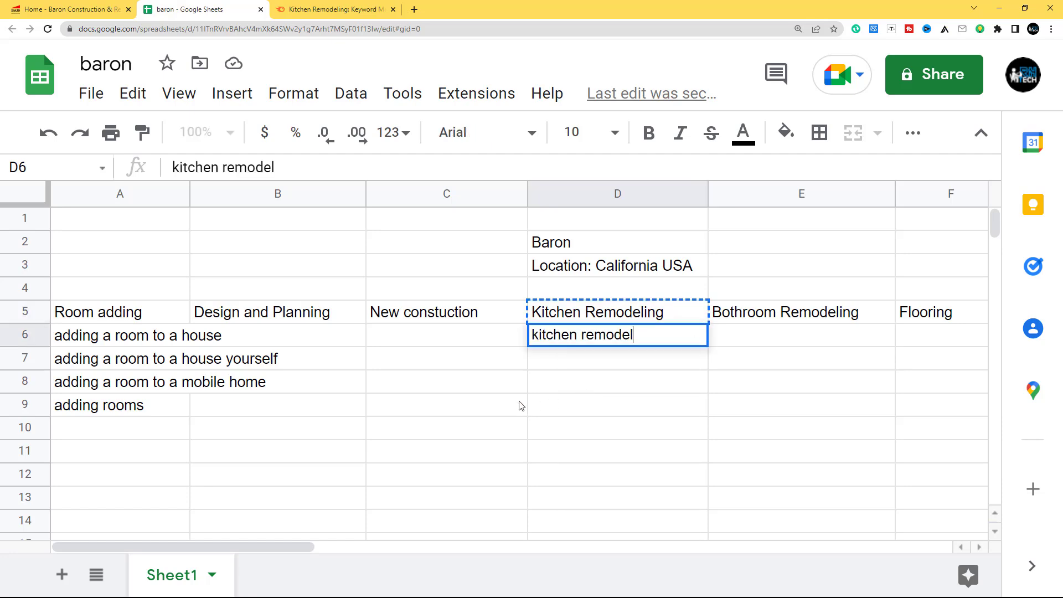
click(522, 406)
Switch to SEMrush and copy the keyword "kitchen remodel cost" from the Kitchen Remodeling results.
click(338, 9)
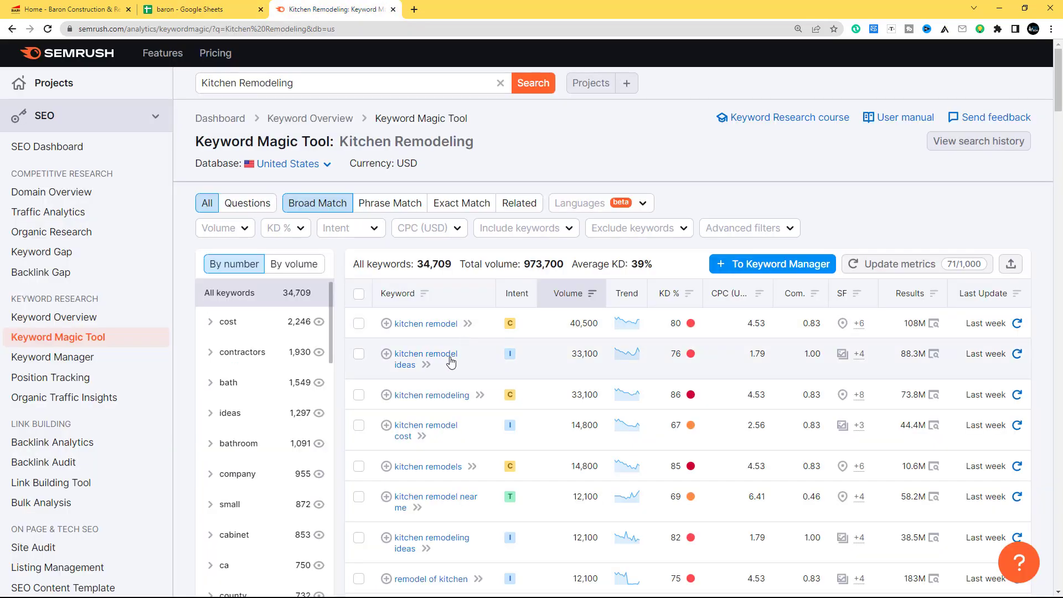
right_click(424, 360)
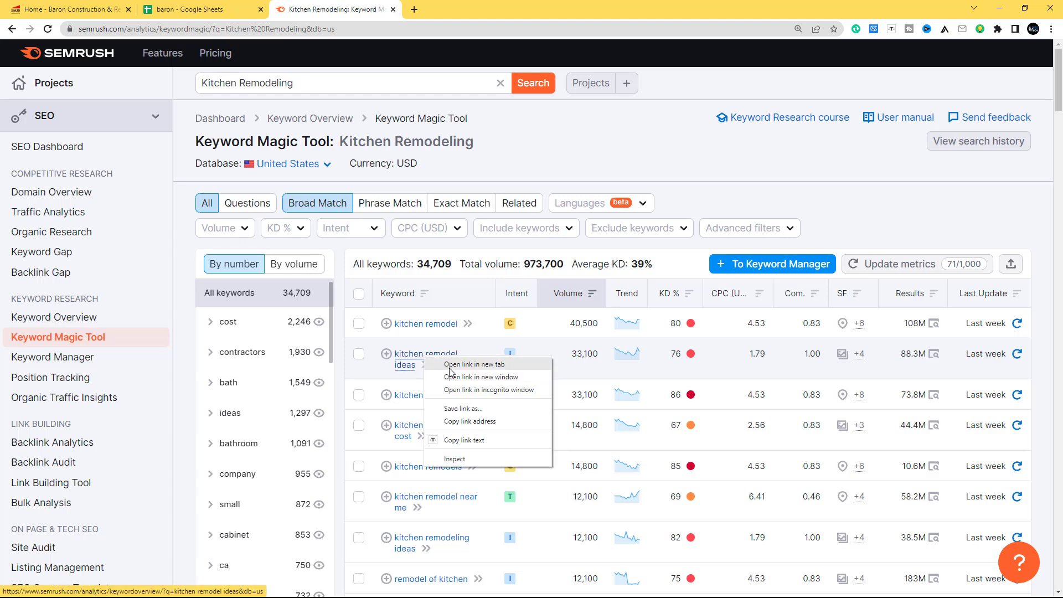
click(375, 380)
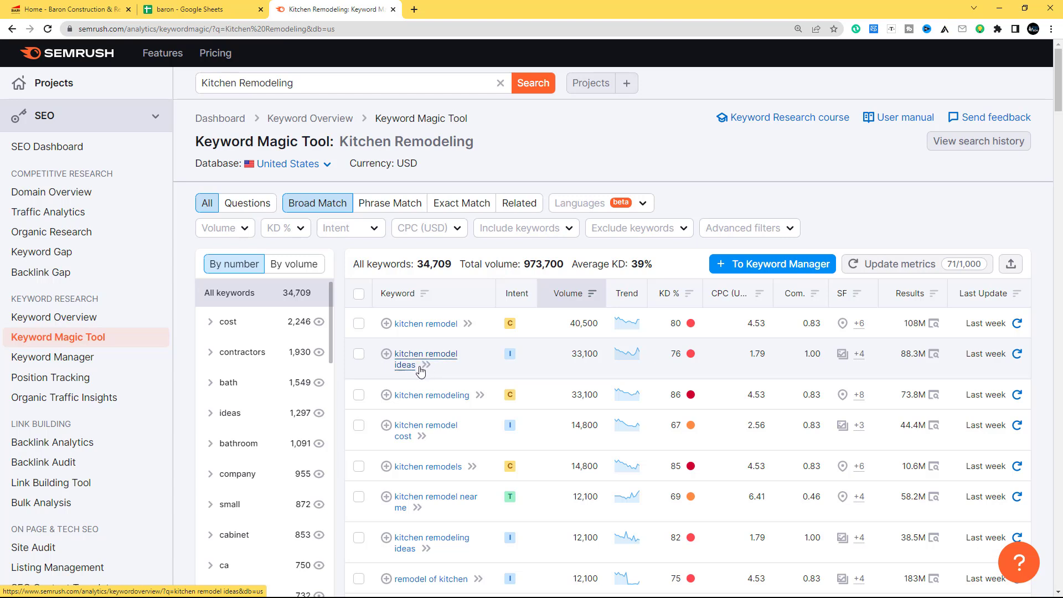
scroll(424, 367, down, 1)
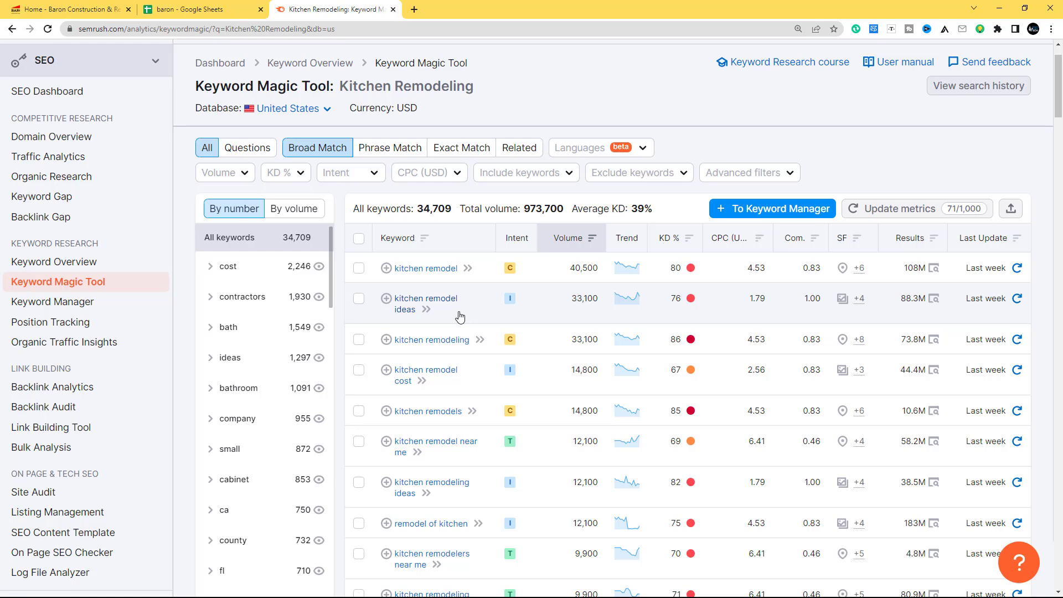
right_click(439, 375)
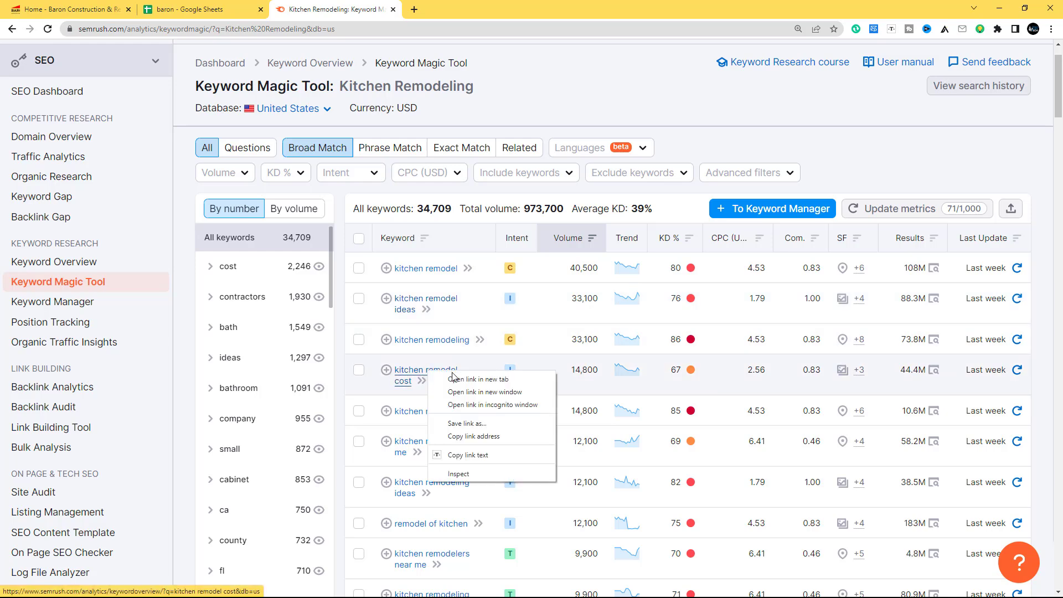
click(468, 454)
Switch to the baron spreadsheet and paste "kitchen remodel cost" into cell D7 under Kitchen Remodeling.
key(ctrl+shift+Tab)
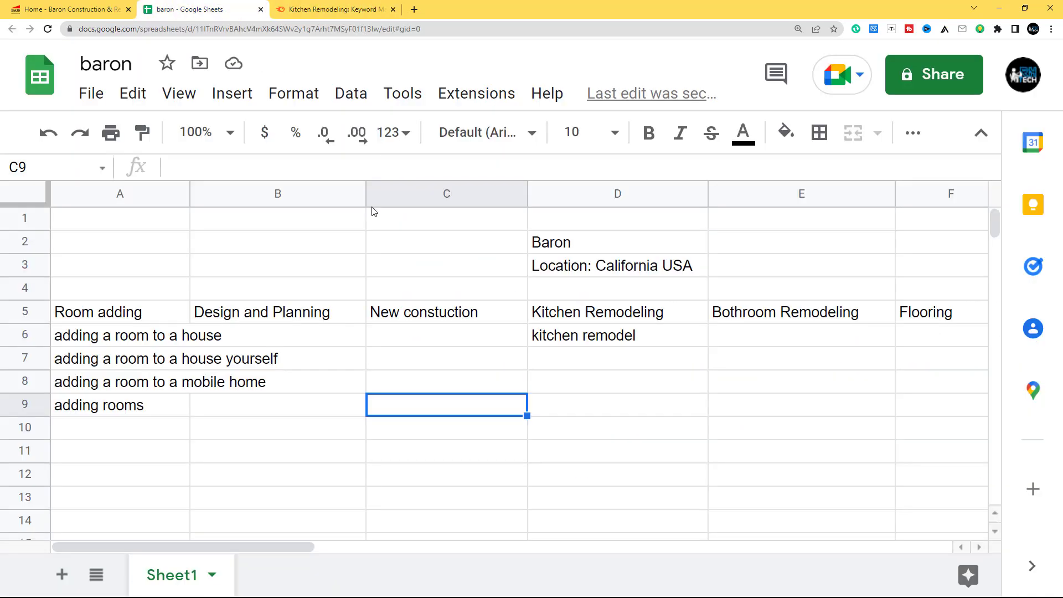
double_click(558, 360)
right_click(557, 360)
click(583, 409)
key(Return)
key(Return)
Copy the keyword "remodel of kitchen" from the SEMrush results and paste it into cell D8 of the baron spreadsheet.
key(ctrl+Tab)
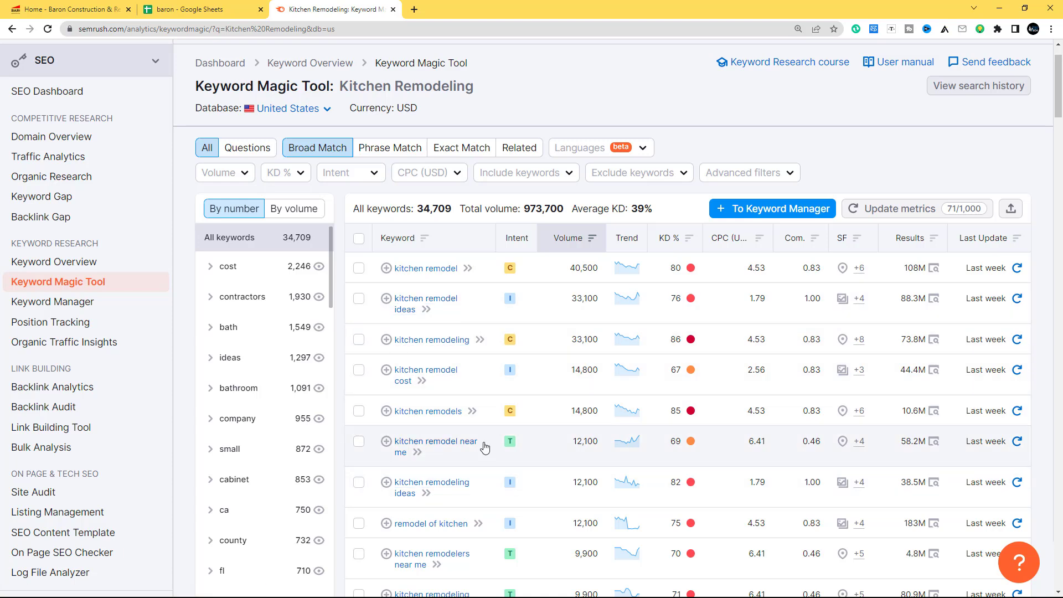
scroll(485, 447, down, 2)
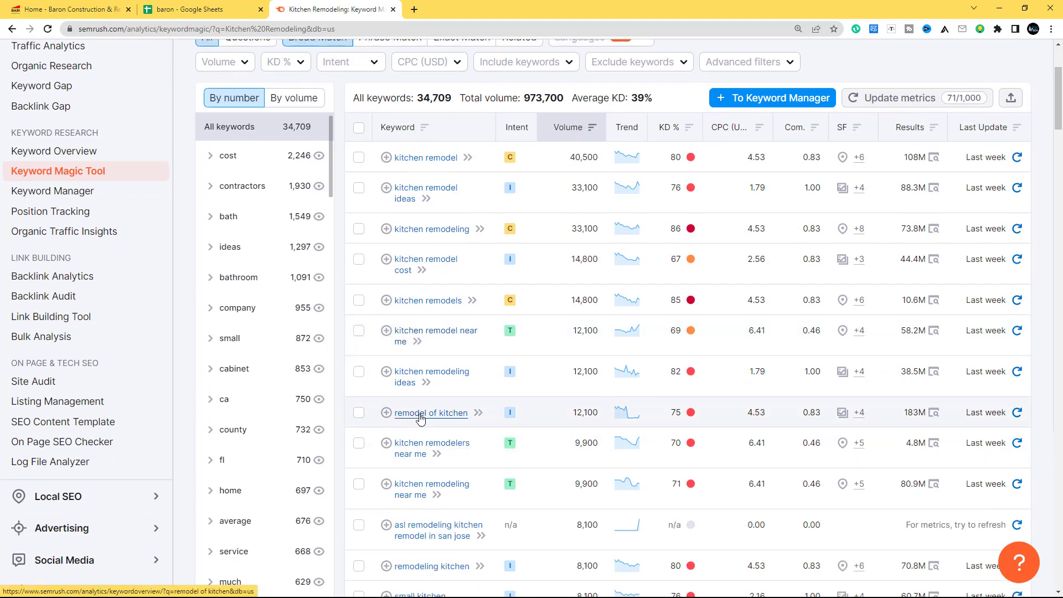
right_click(420, 418)
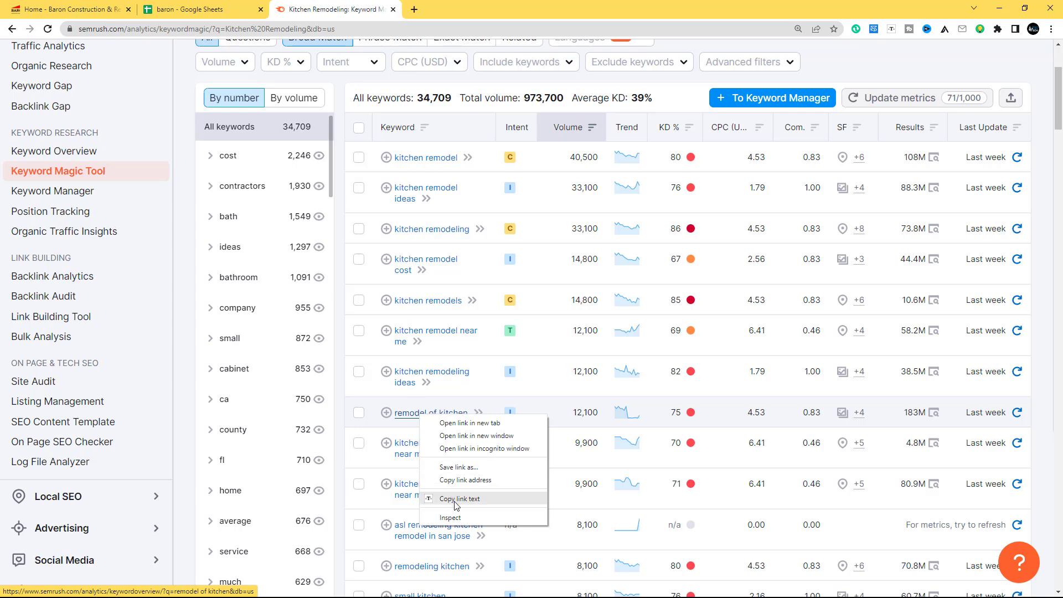
click(455, 499)
click(227, 8)
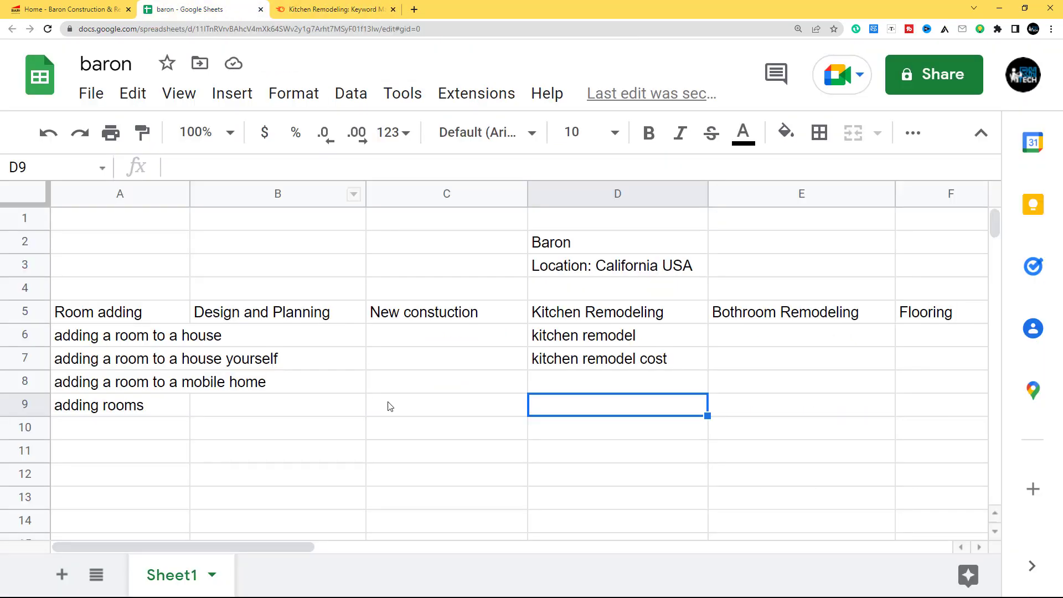
click(542, 381)
right_click(542, 381)
click(567, 430)
Compare the keywords' difficulty in SEMrush, copy "small kitchen remodel" and paste it into cell D9 of the baron spreadsheet.
click(342, 8)
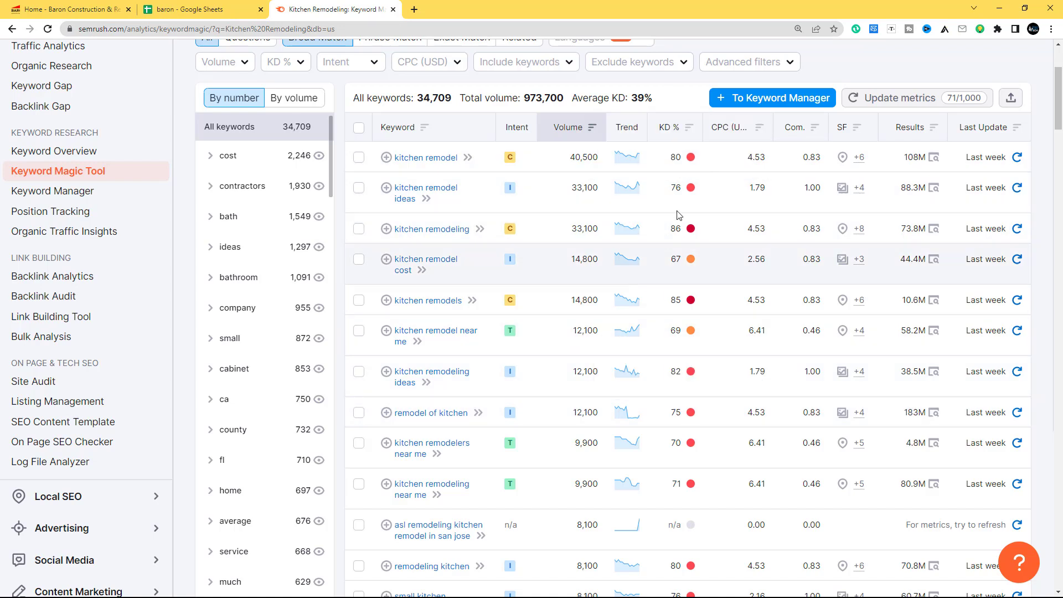
mouse_move(676, 128)
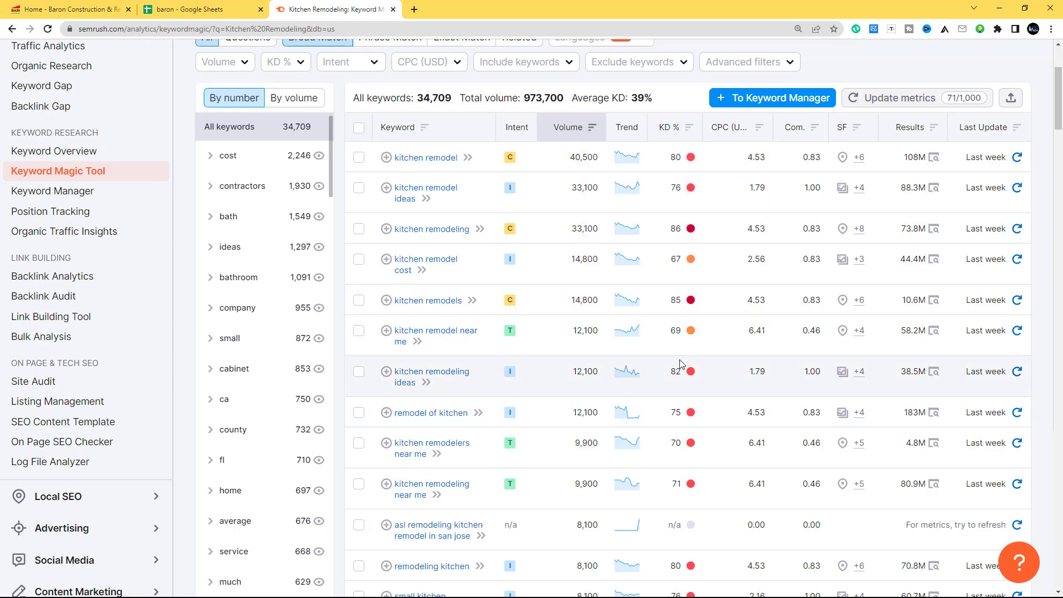
scroll(683, 366, down, 3)
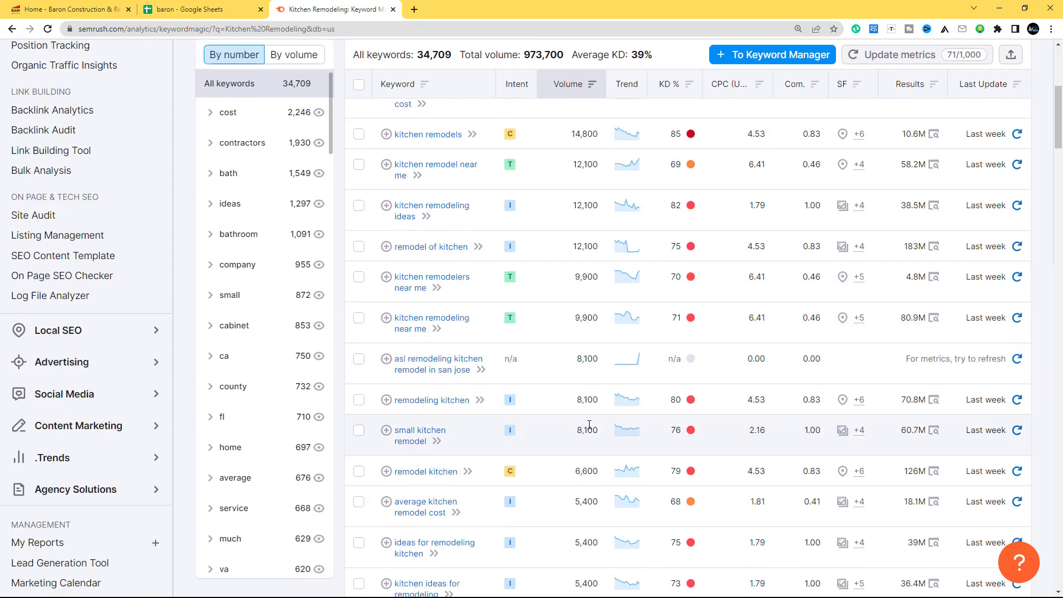
right_click(419, 433)
click(460, 516)
key(ctrl+shift+Tab)
double_click(578, 412)
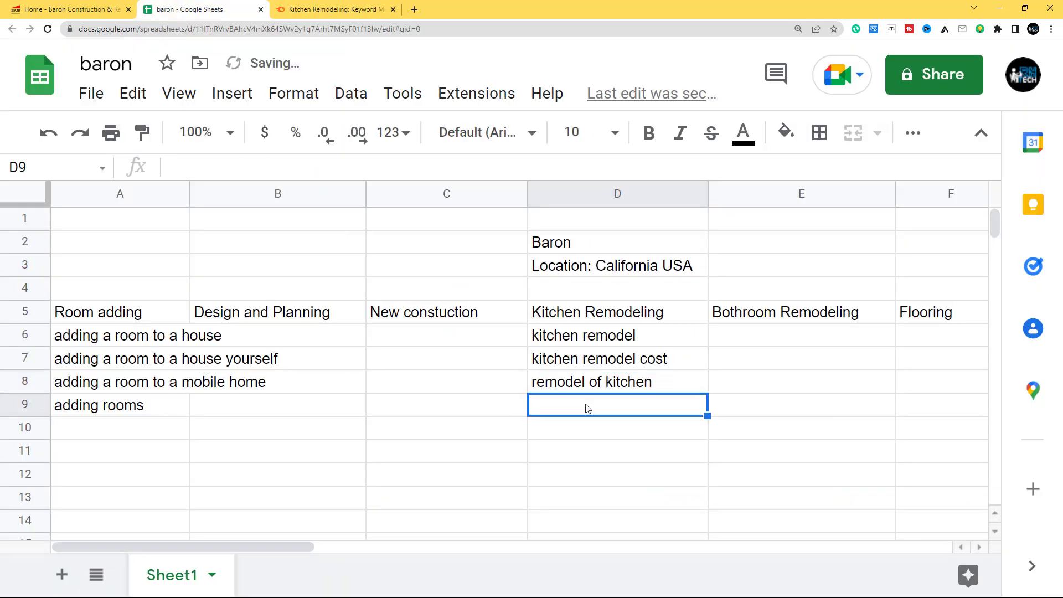
right_click(586, 404)
click(614, 488)
click(646, 477)
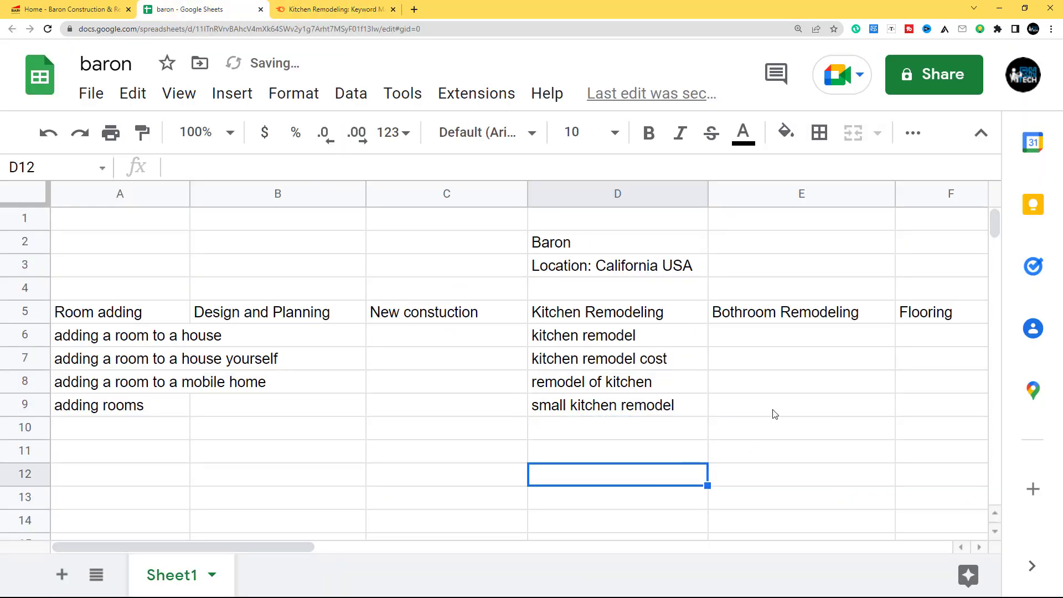
Copy the "Bothroom Remodeling" heading from cell E5 of the baron spreadsheet, switch to SEMrush and search the Keyword Magic Tool for it.
click(757, 354)
click(757, 313)
right_click(753, 313)
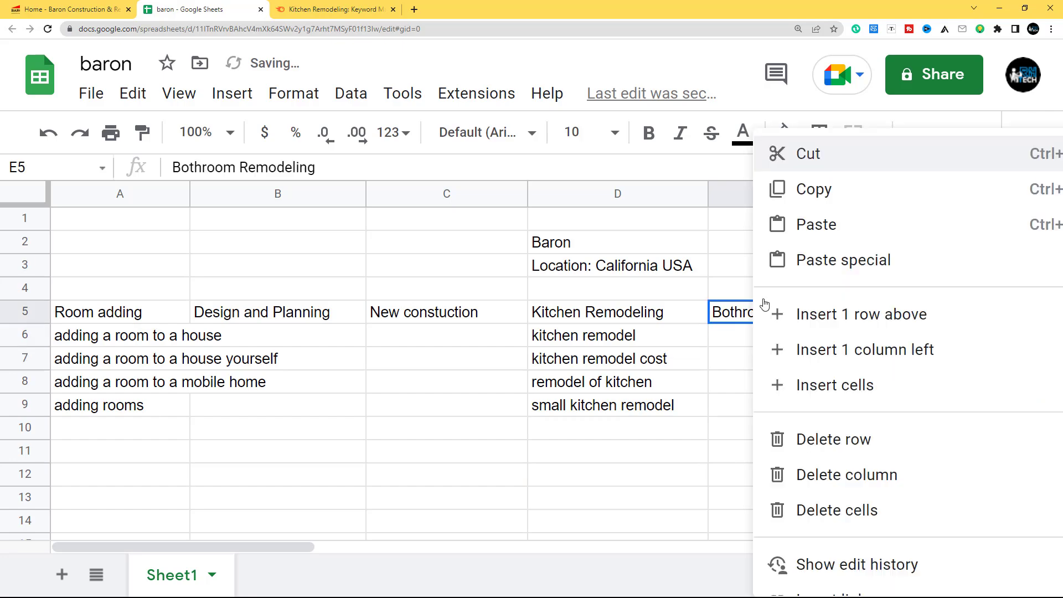
click(812, 187)
click(334, 10)
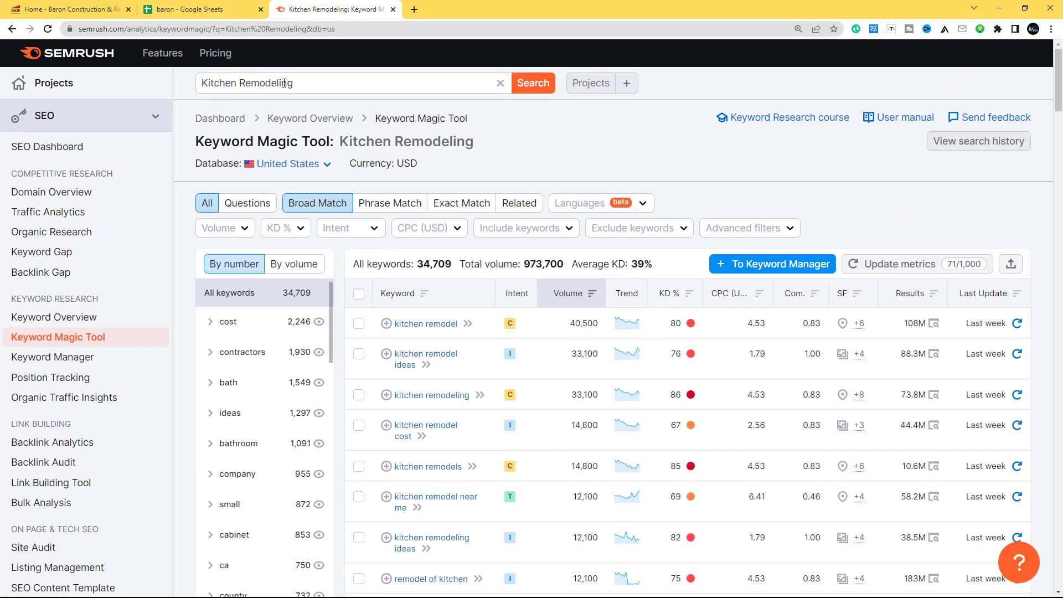
drag(292, 83, 201, 83)
right_click(224, 84)
click(281, 137)
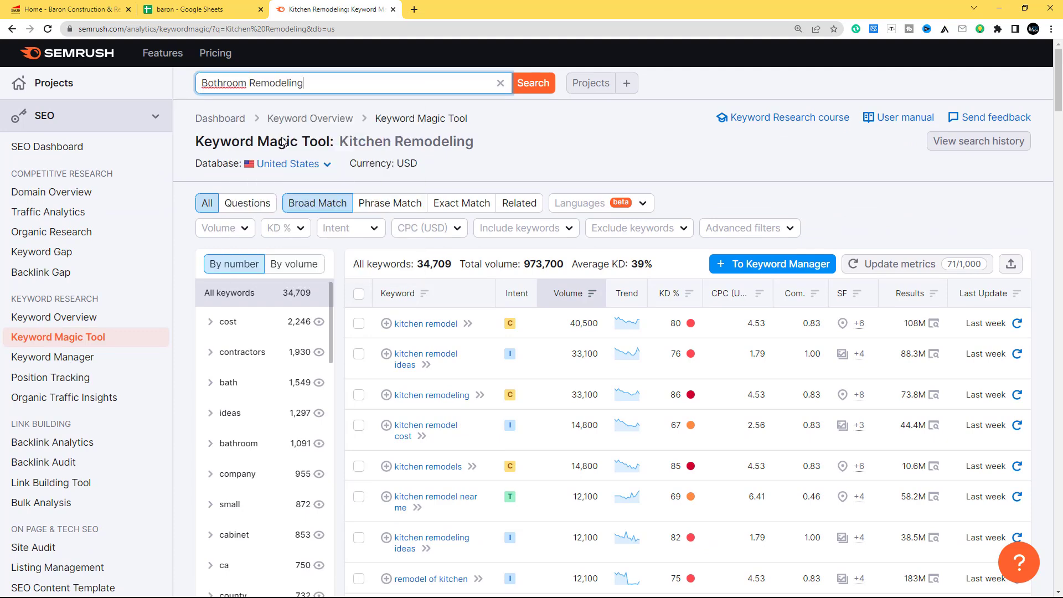
key(Return)
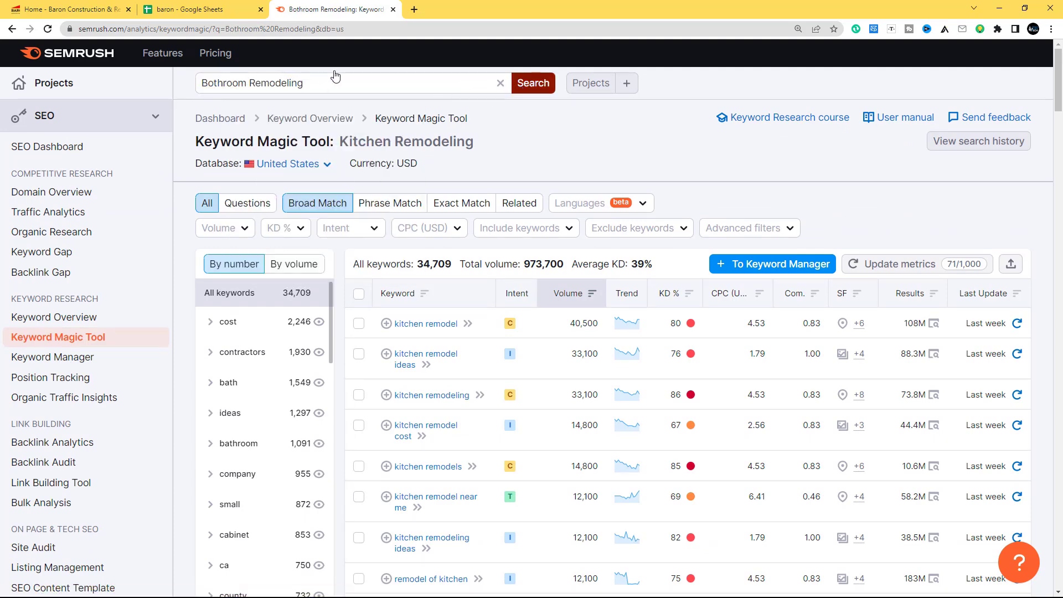
scroll(547, 274, down, 1)
scroll(369, 126, up, 1)
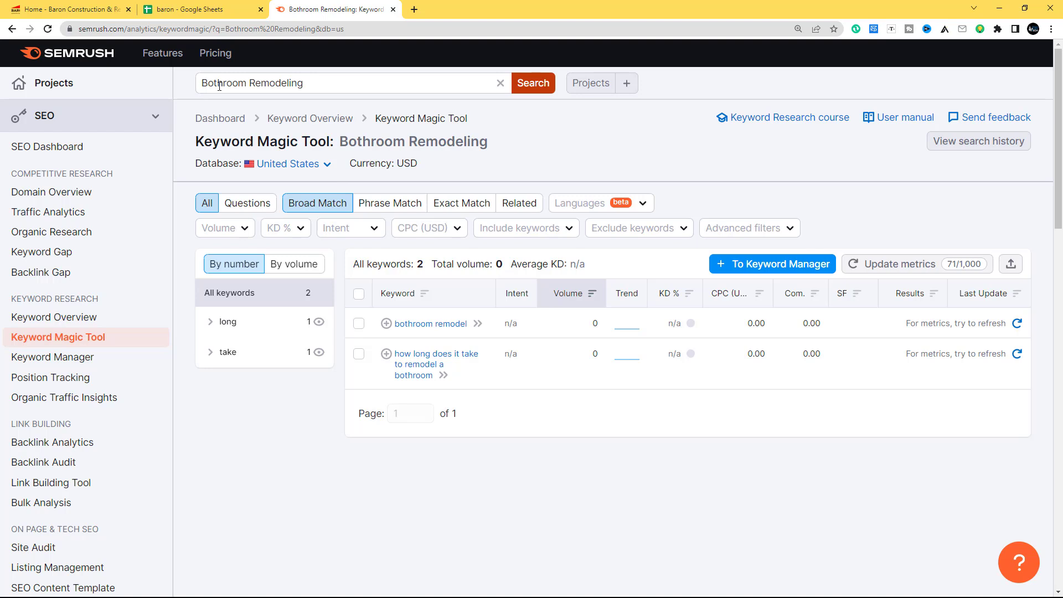
Shorten the SEMrush search term to "Bothroom Remodel" and run the keyword search again.
drag(317, 82, 290, 83)
key(BackSpace)
key(Return)
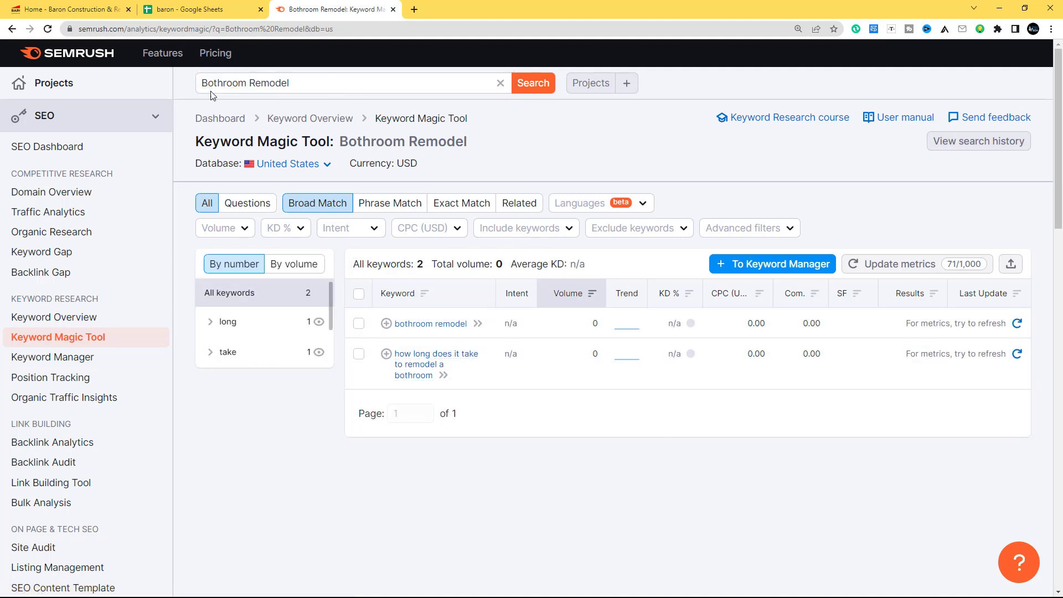
Switch to the baron spreadsheet and copy the "Flooring" heading from cell F5.
click(207, 15)
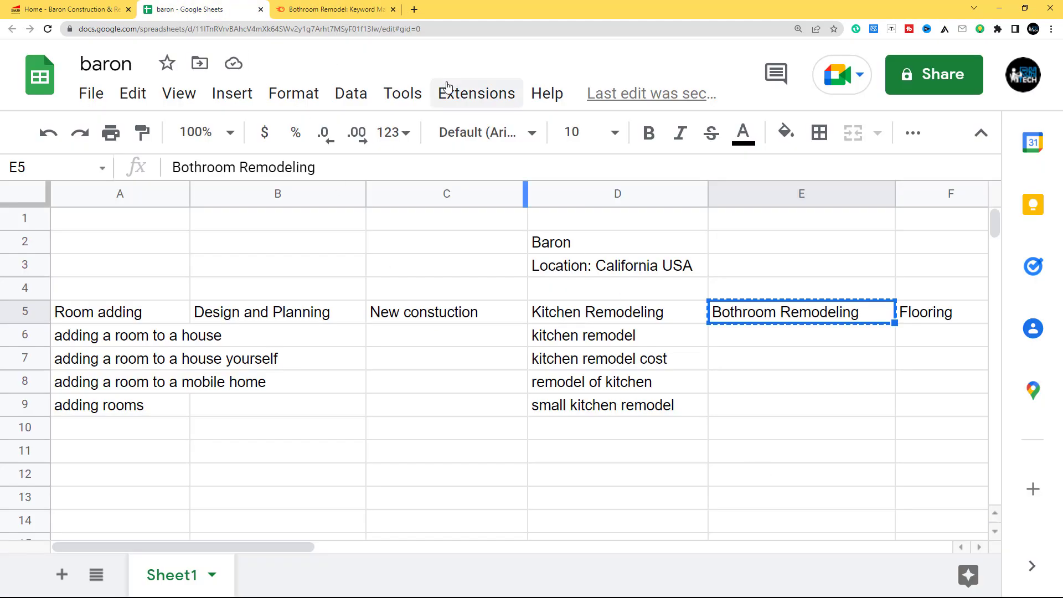
click(344, 9)
click(221, 11)
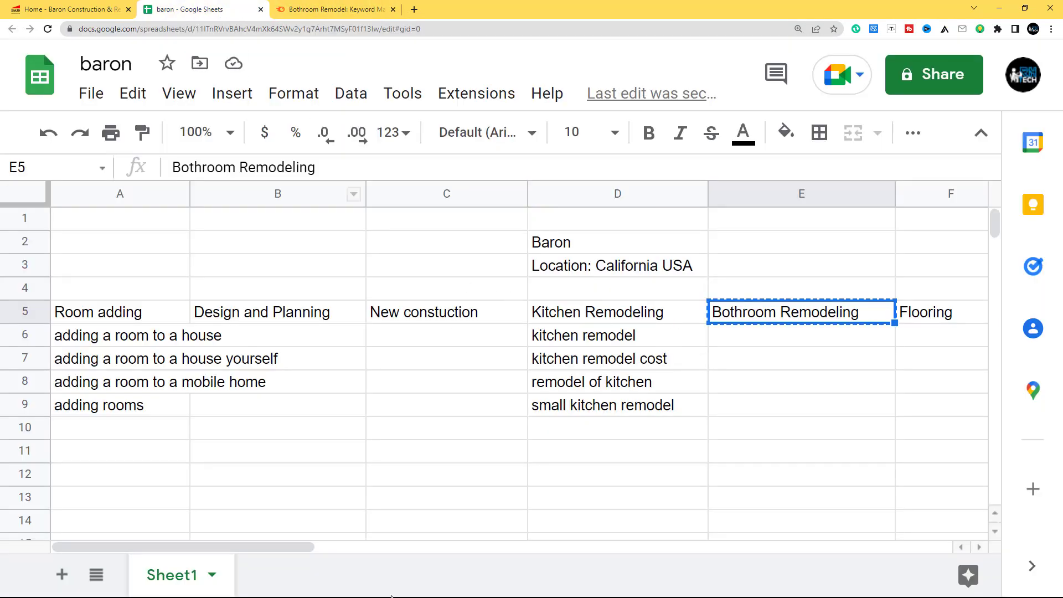
click(255, 537)
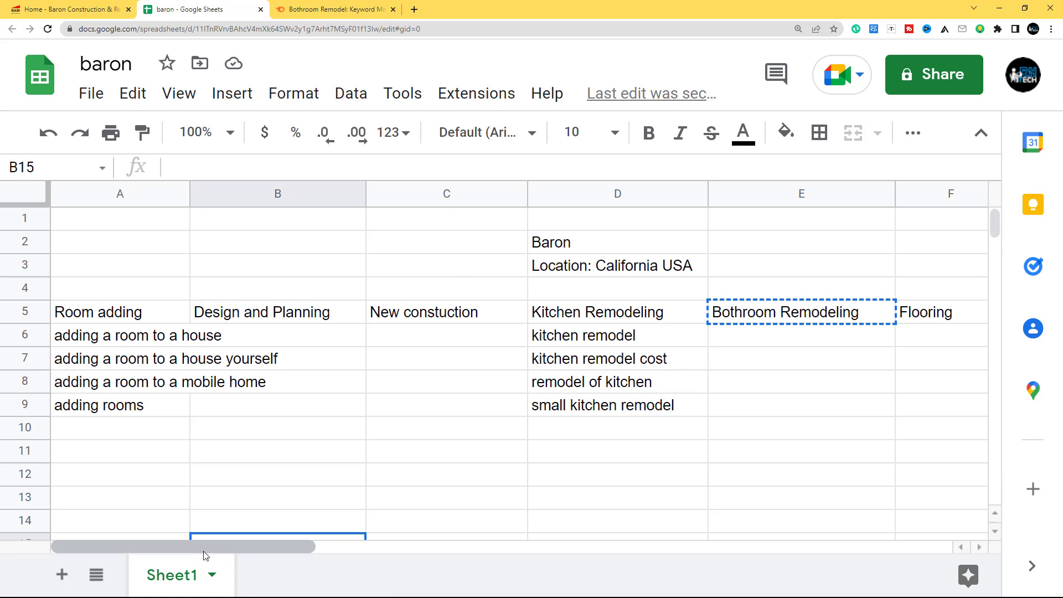
drag(225, 547, 340, 543)
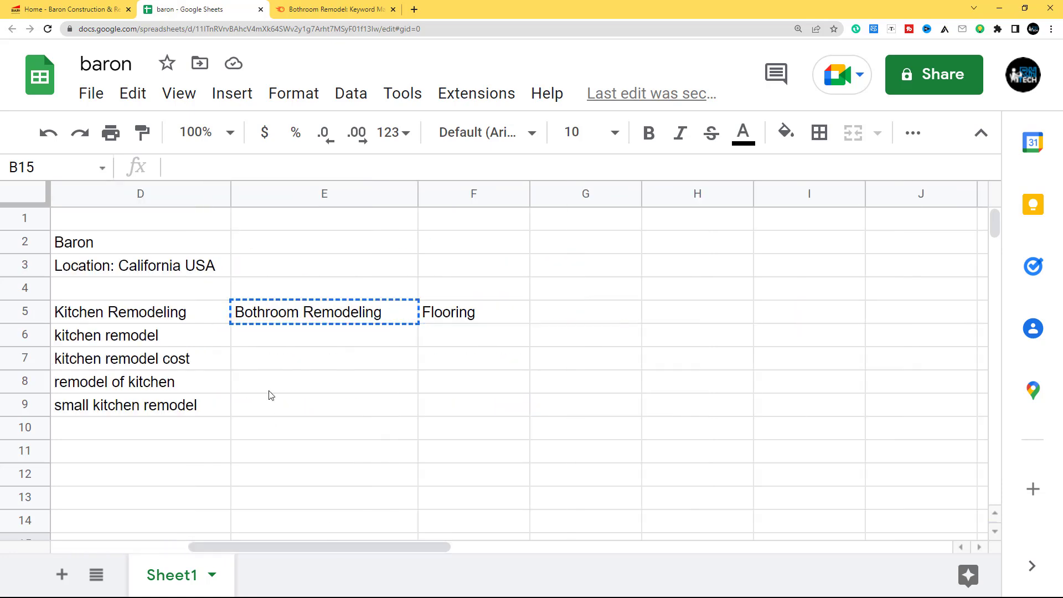
click(451, 322)
right_click(453, 320)
click(477, 188)
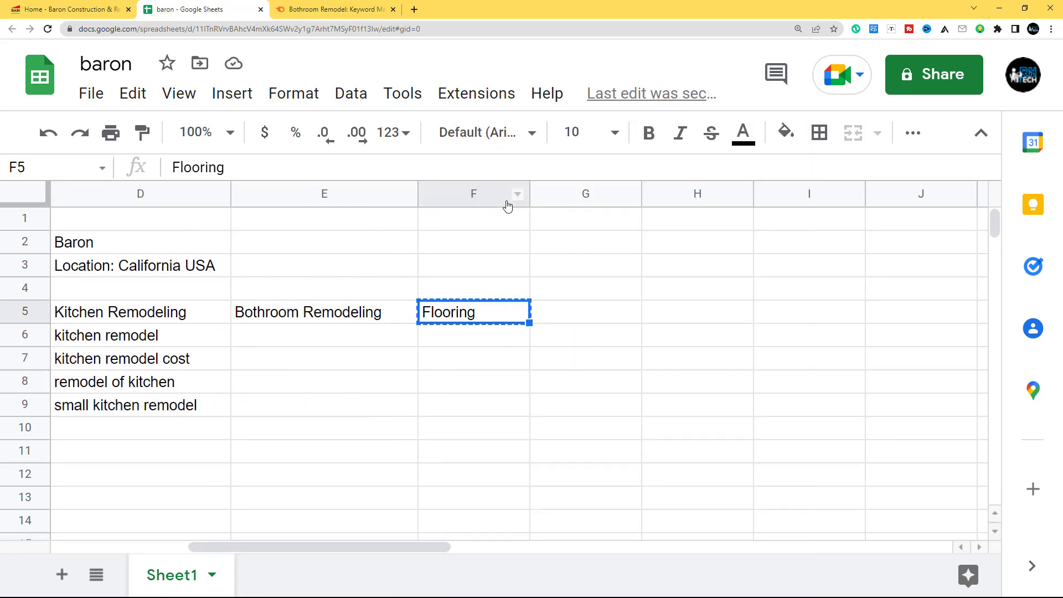
Switch to SEMrush and replace the search term with the copied "Flooring" heading, running the keyword search.
click(382, 9)
drag(305, 87, 197, 88)
right_click(203, 78)
click(351, 106)
click(532, 83)
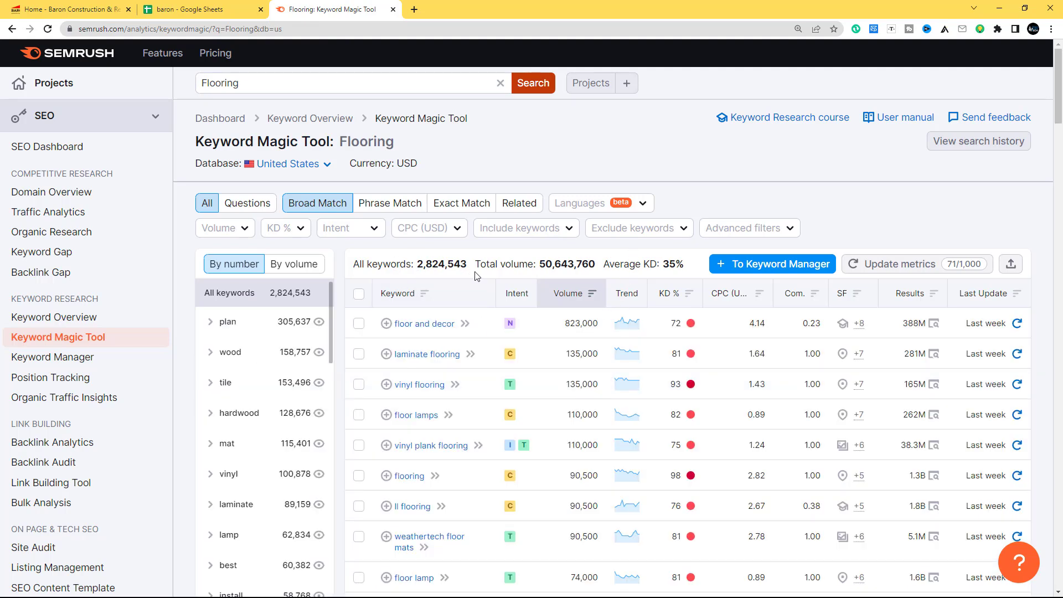
Search for "Flooring california" in the Keyword Magic Tool and examine the listed keywords' intent, volume and difficulty.
click(256, 86)
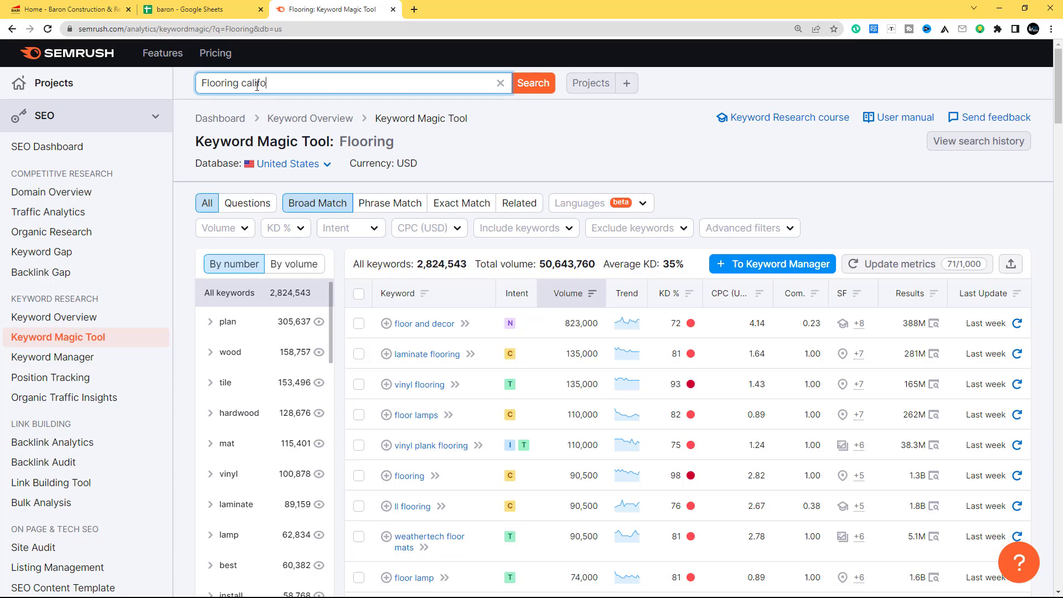
text(california)
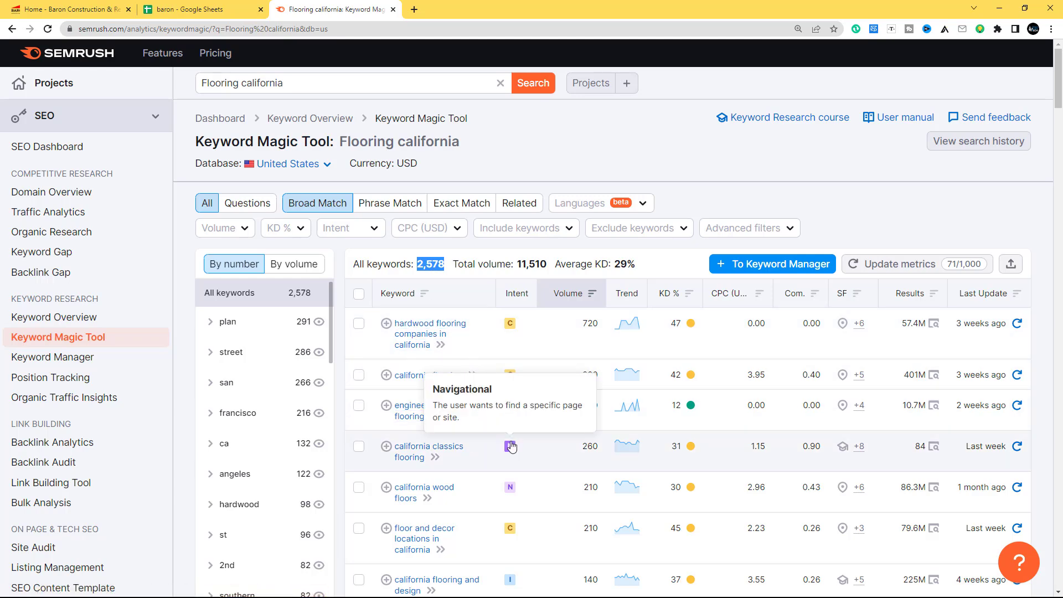
scroll(490, 438, down, 2)
scroll(416, 425, down, 3)
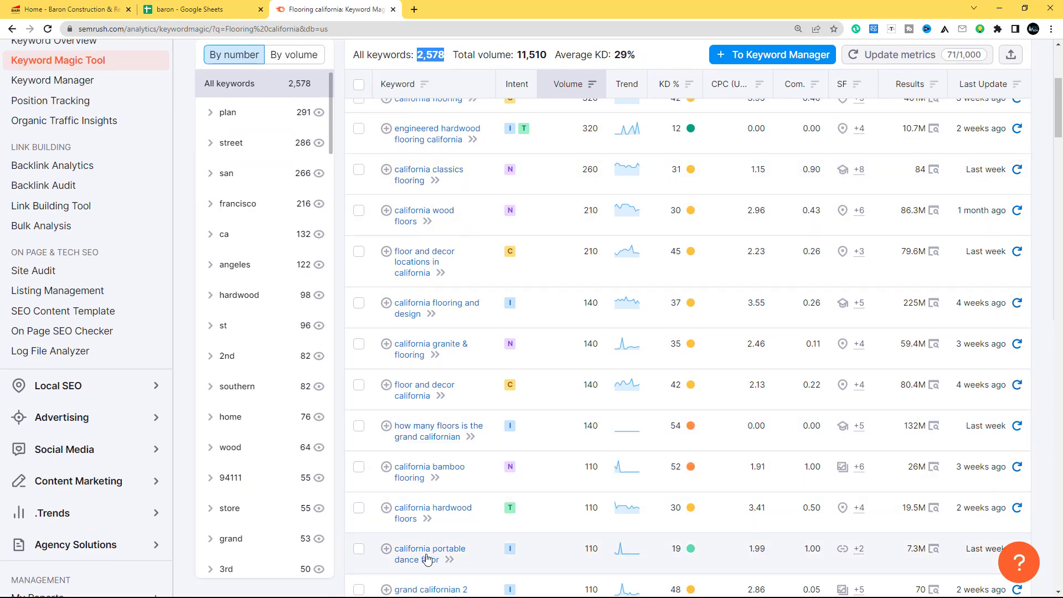
scroll(458, 450, down, 5)
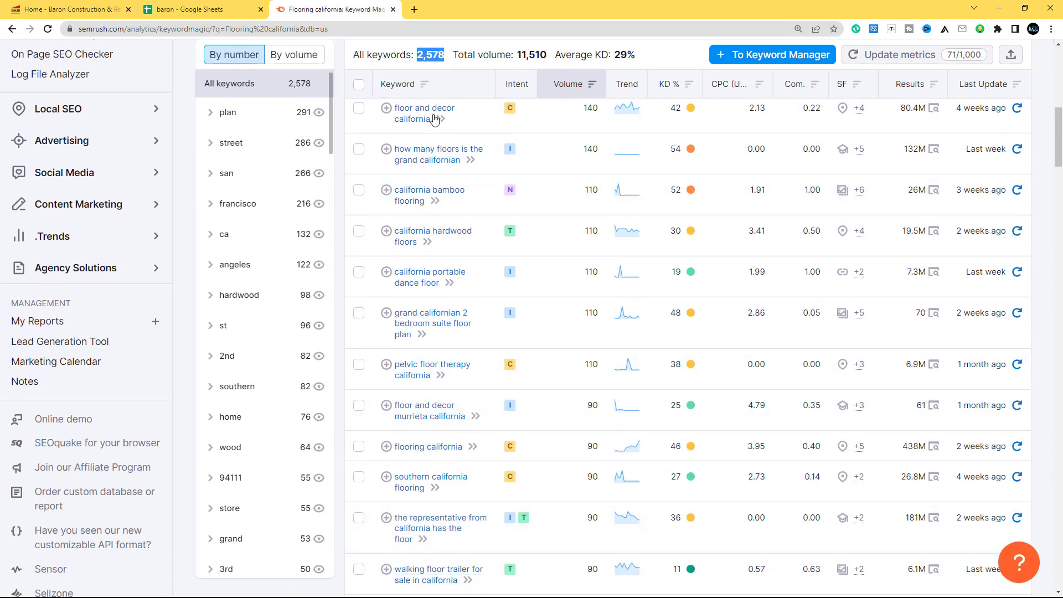
scroll(442, 376, up, 10)
scroll(442, 377, down, 1)
scroll(442, 377, up, 1)
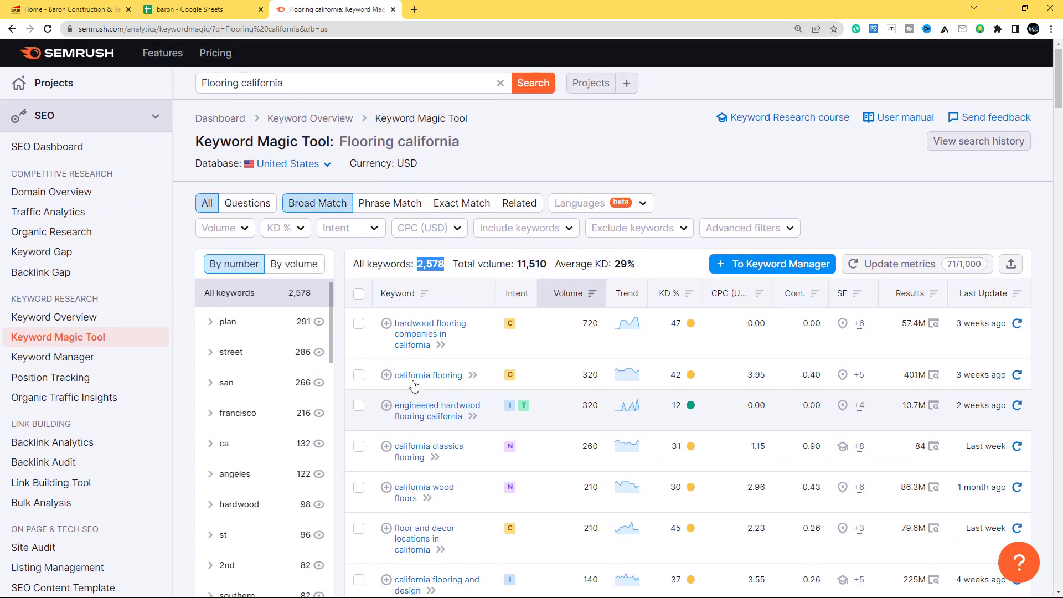
Switch to the baron spreadsheet and copy the "Room adding" heading from cell A5.
click(175, 9)
drag(295, 547, 138, 547)
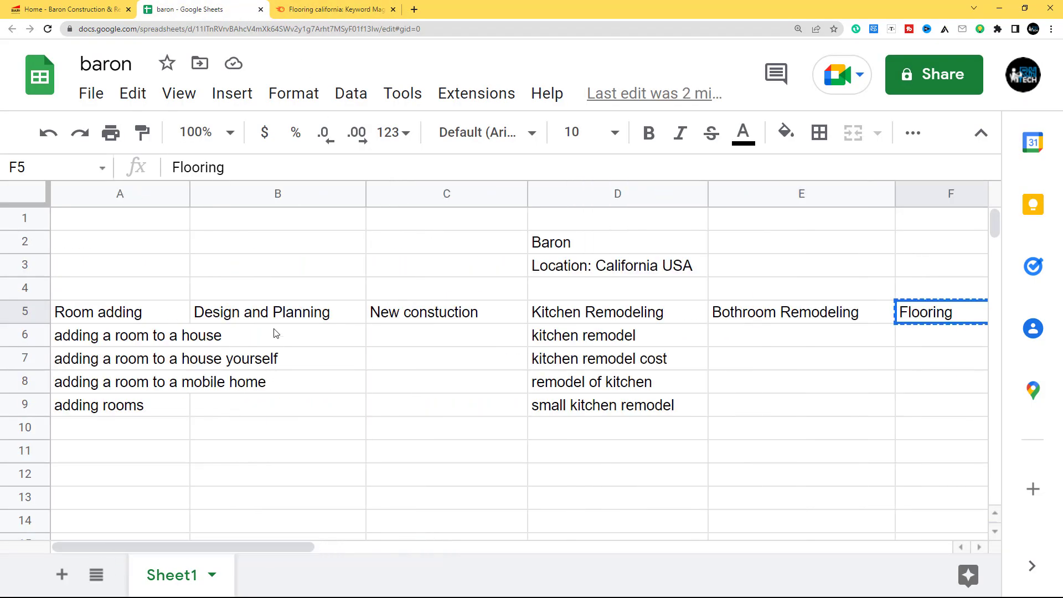
right_click(133, 321)
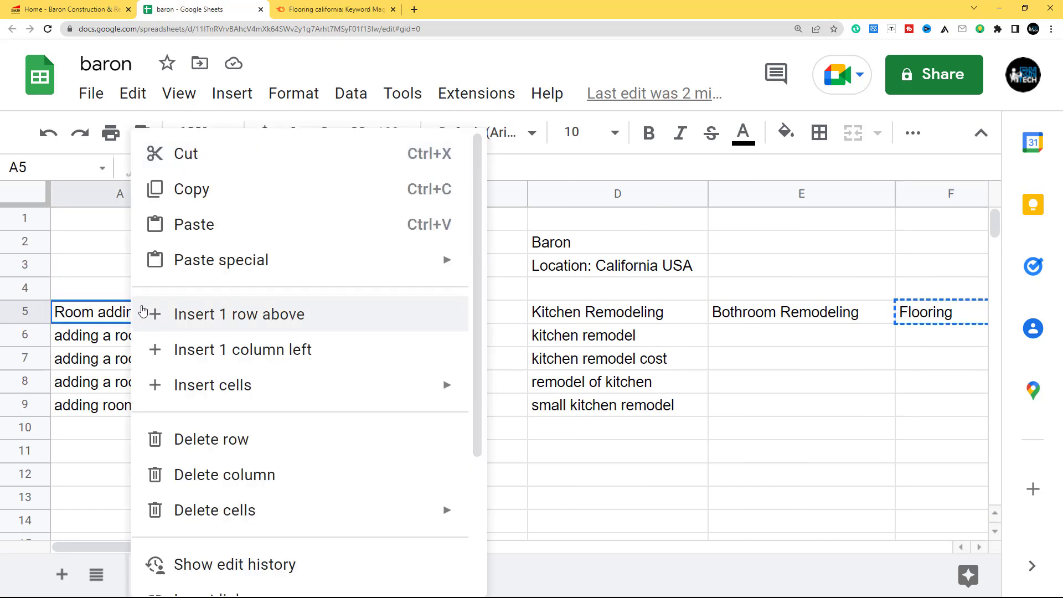
click(186, 188)
Switch to SEMrush, search for "Room adding california" using the copied heading, and examine the listed keywords and their volumes.
click(310, 9)
click(294, 86)
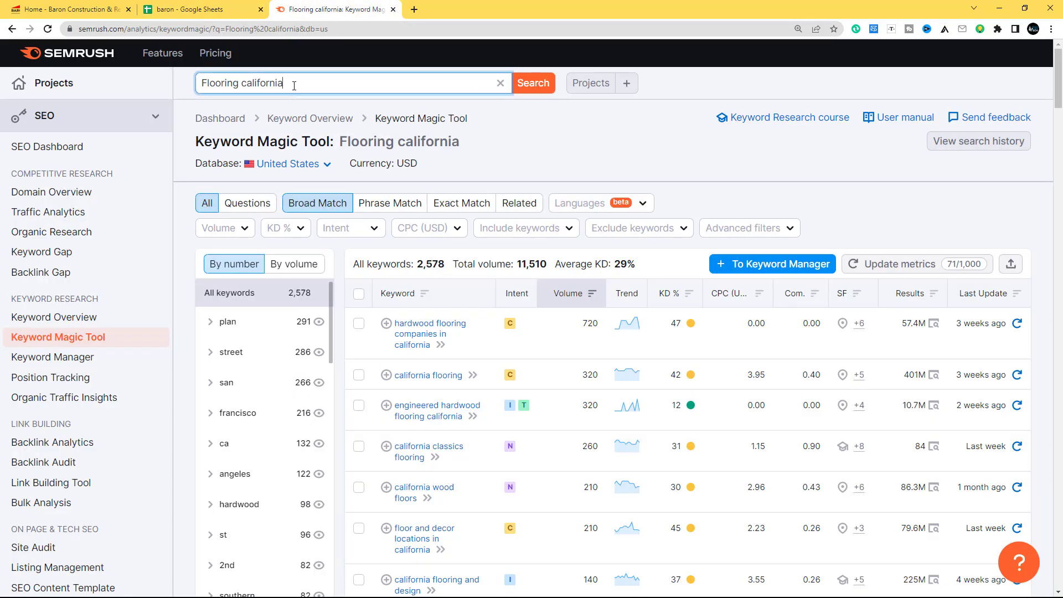
drag(241, 85, 200, 84)
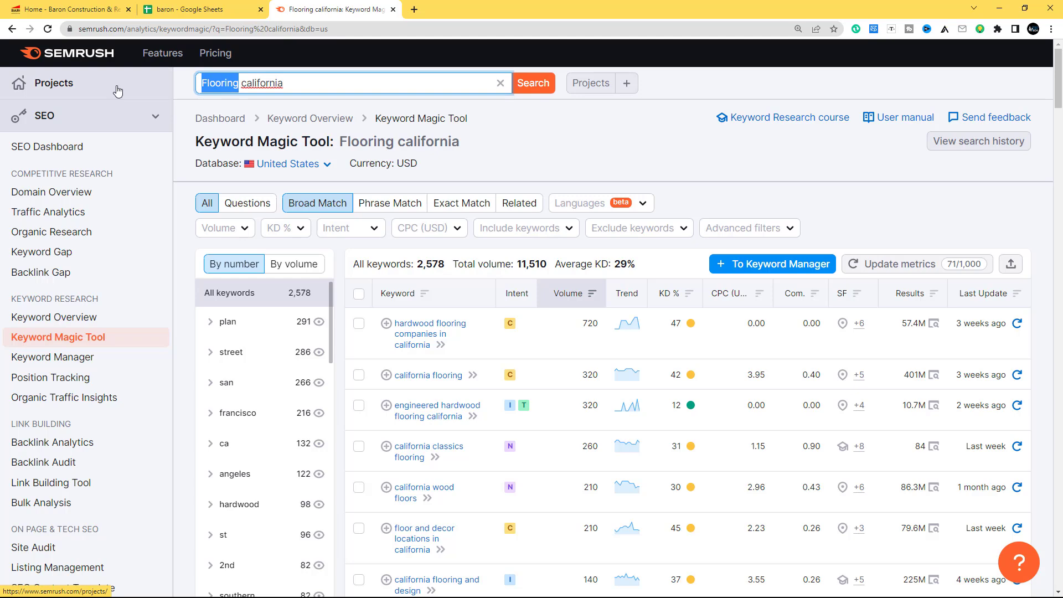
key(ctrl+v)
key(Return)
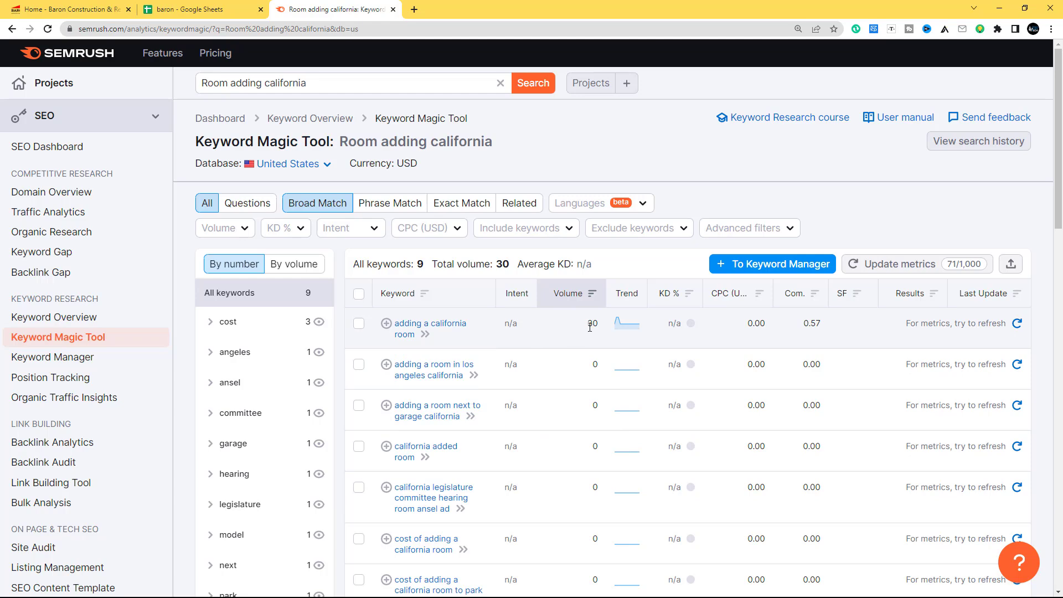
scroll(510, 414, down, 1)
scroll(509, 414, up, 1)
scroll(471, 348, down, 1)
scroll(471, 348, down, 5)
scroll(468, 344, up, 7)
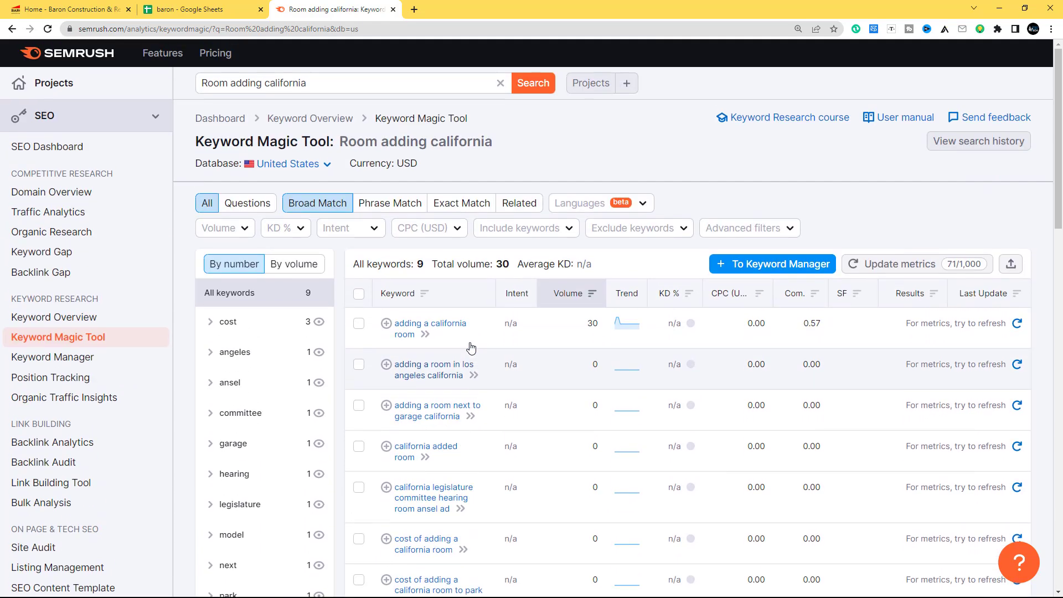
Search SEMrush for "Room adding" without the location and compare the results with the keyword columns in the baron spreadsheet.
drag(308, 83, 273, 85)
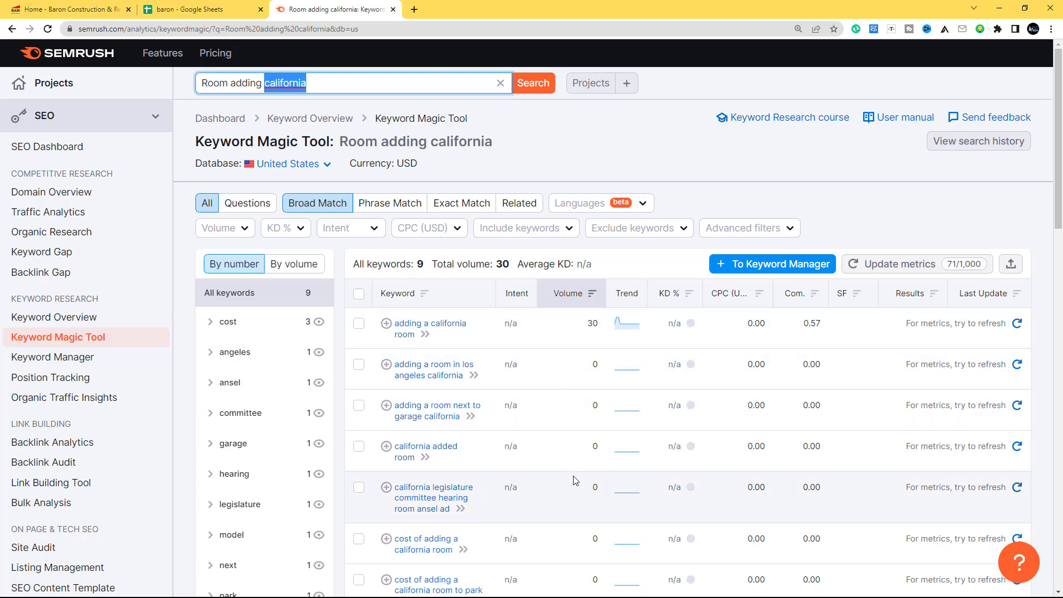
key(BackSpace)
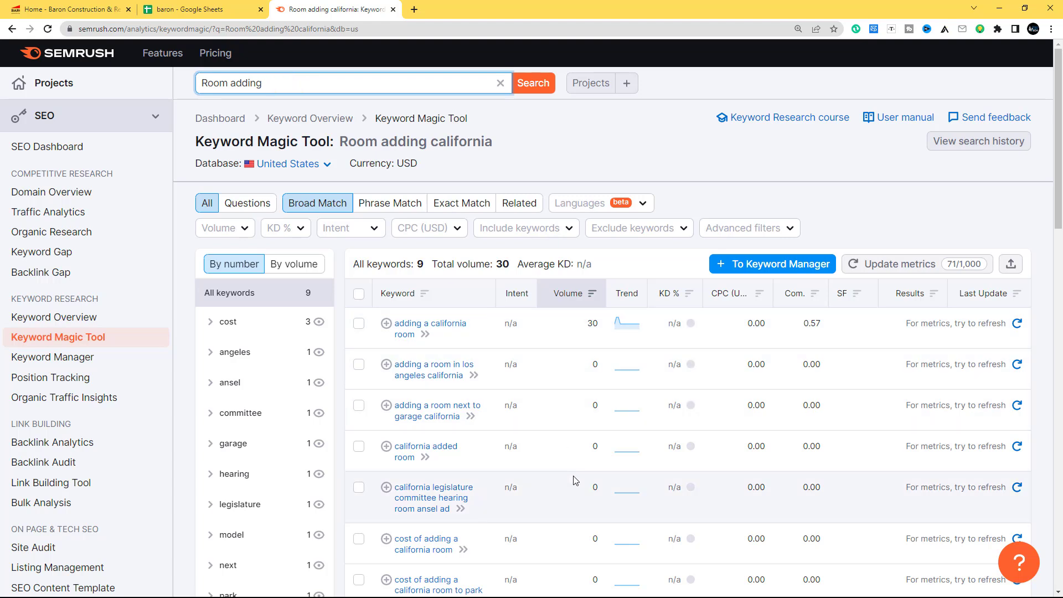
key(Return)
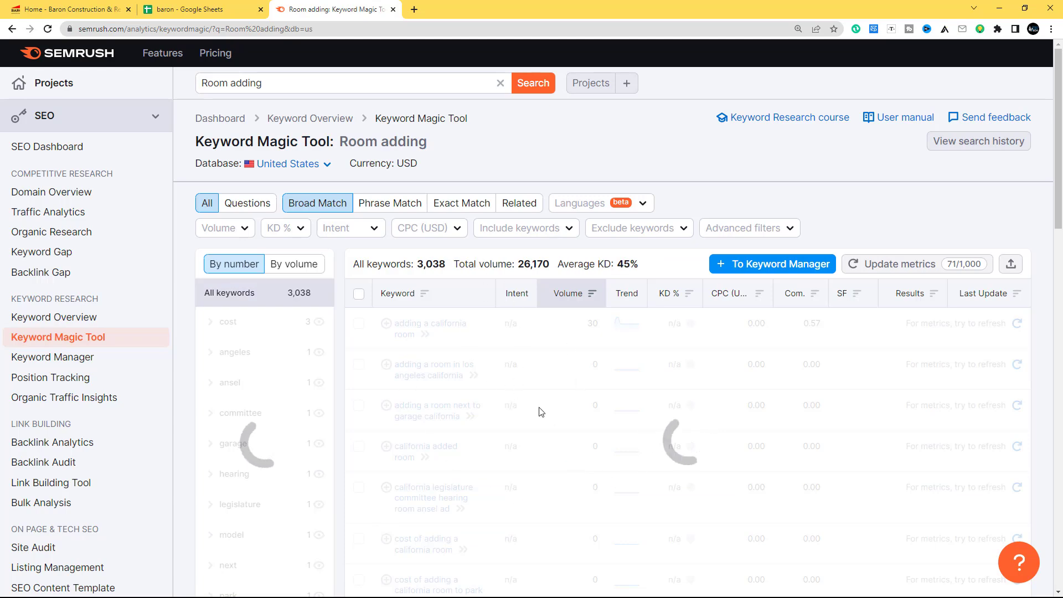
click(165, 7)
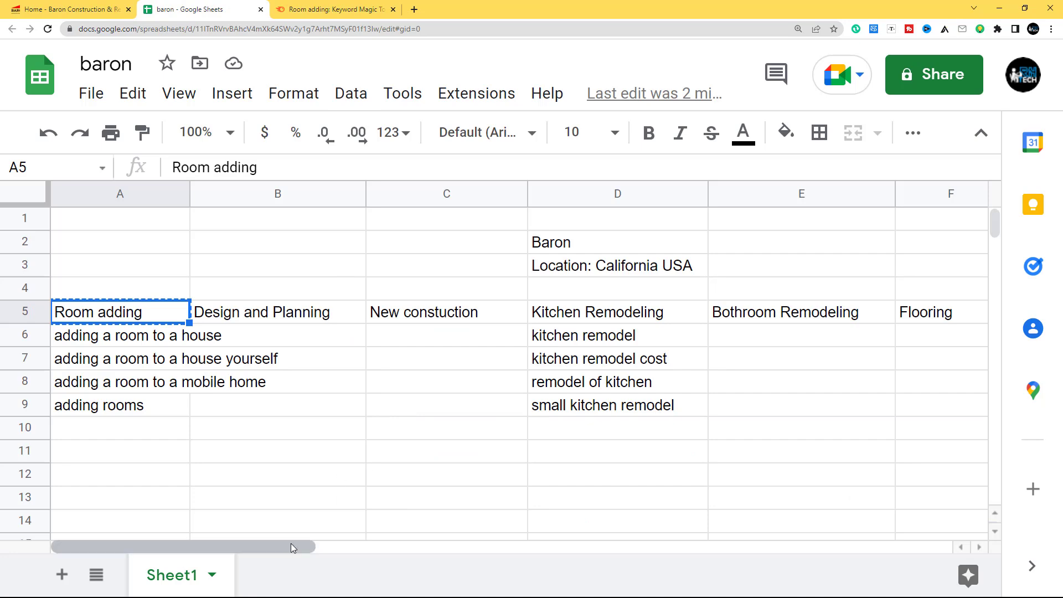
click(303, 6)
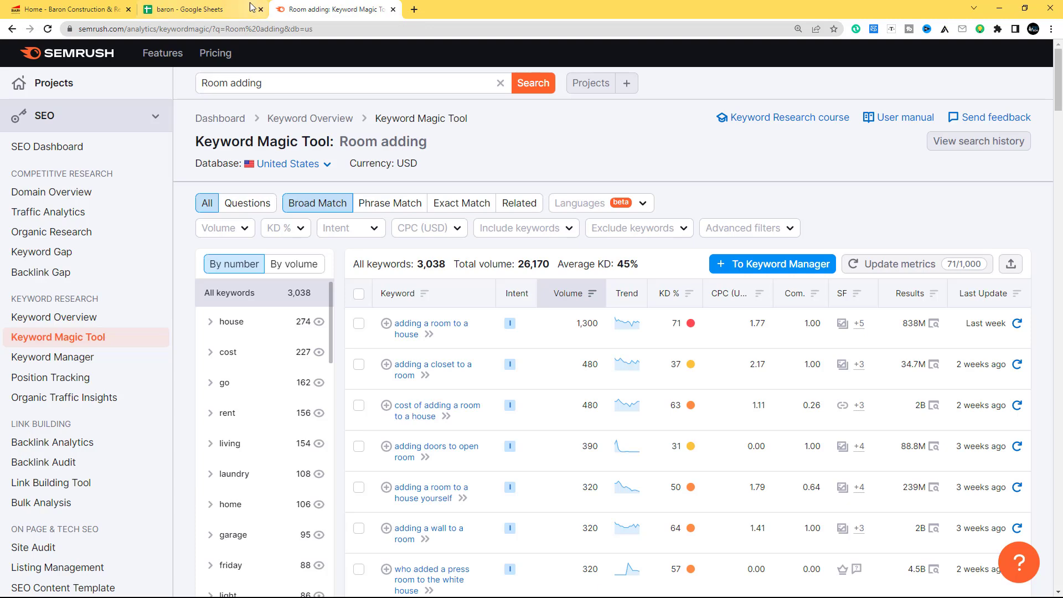
click(204, 9)
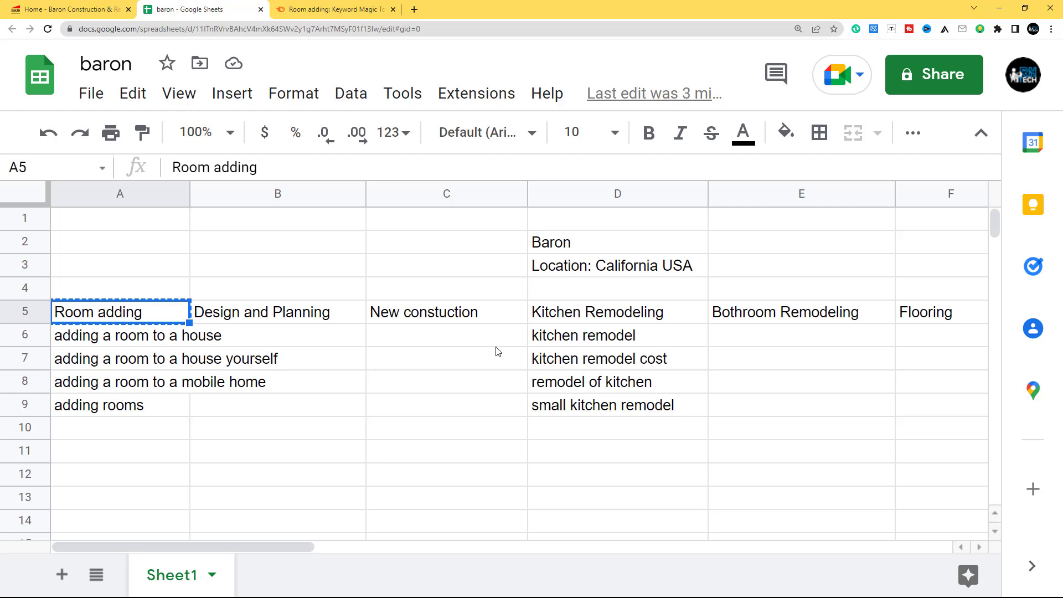
click(319, 5)
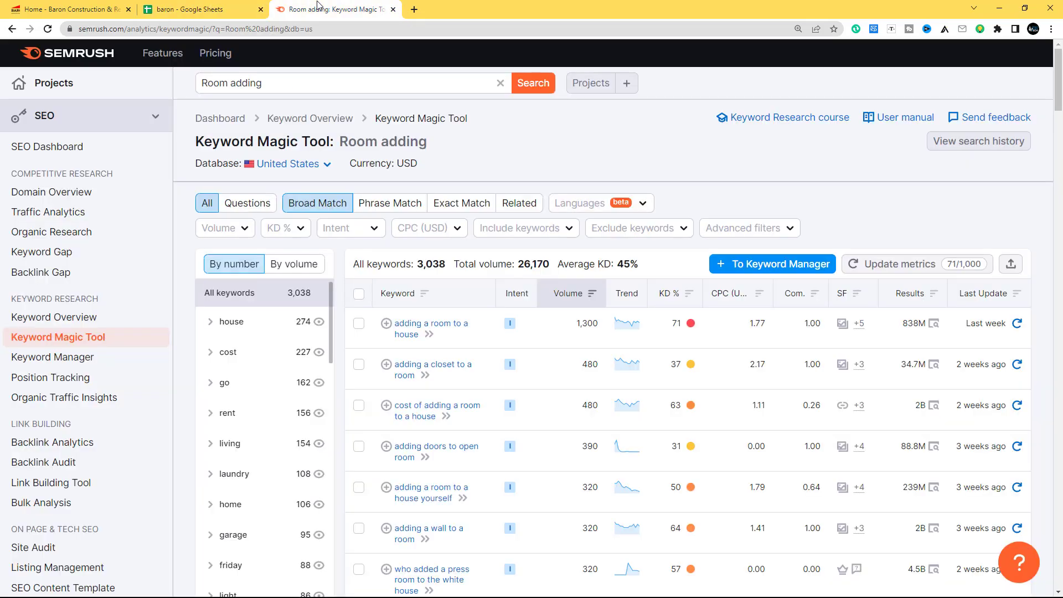